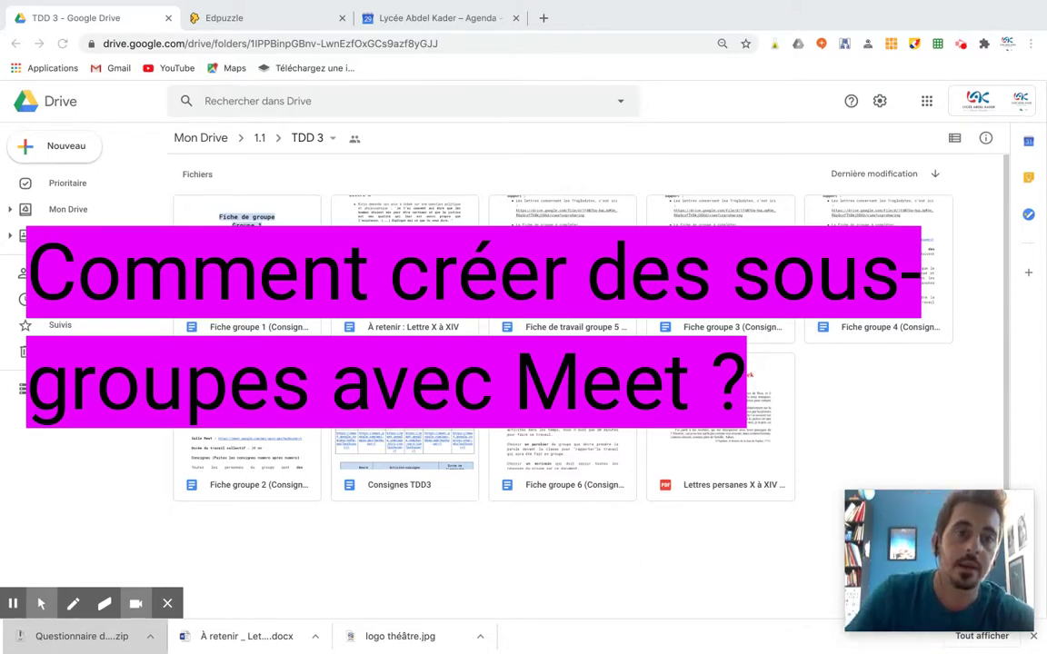
# In Google Agenda, create an event titled "Groupe 1 test" on Wednesday 30 September, 2:00–3:00pm, with a Google Meet video conference
pyautogui.click(396, 22)
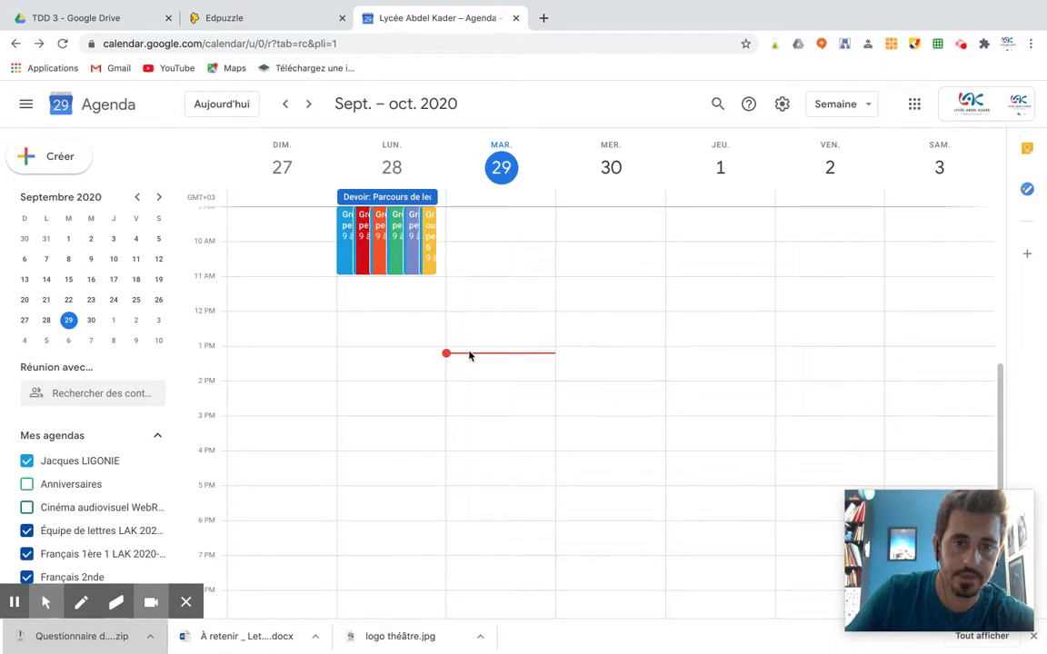
pyautogui.click(574, 384)
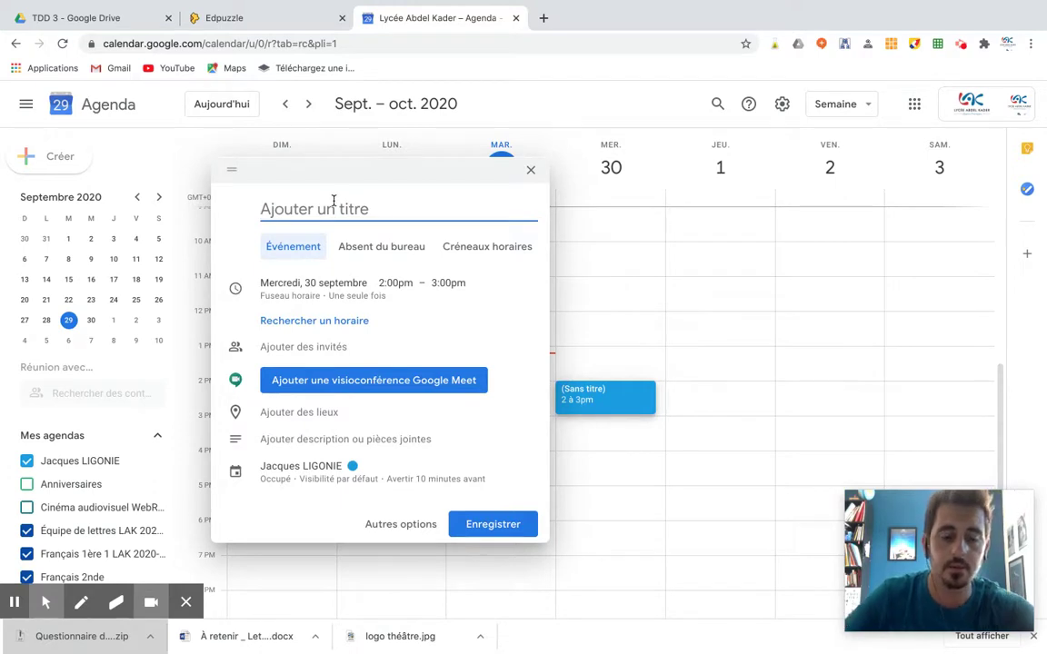
pyautogui.write('Groupe 1 test')
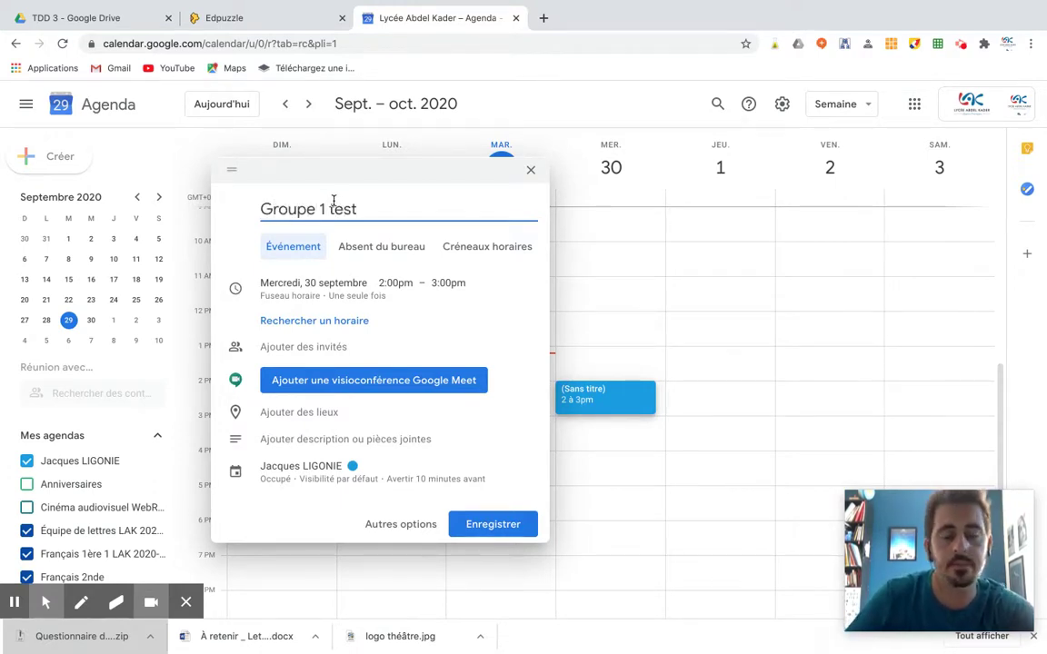
pyautogui.click(304, 381)
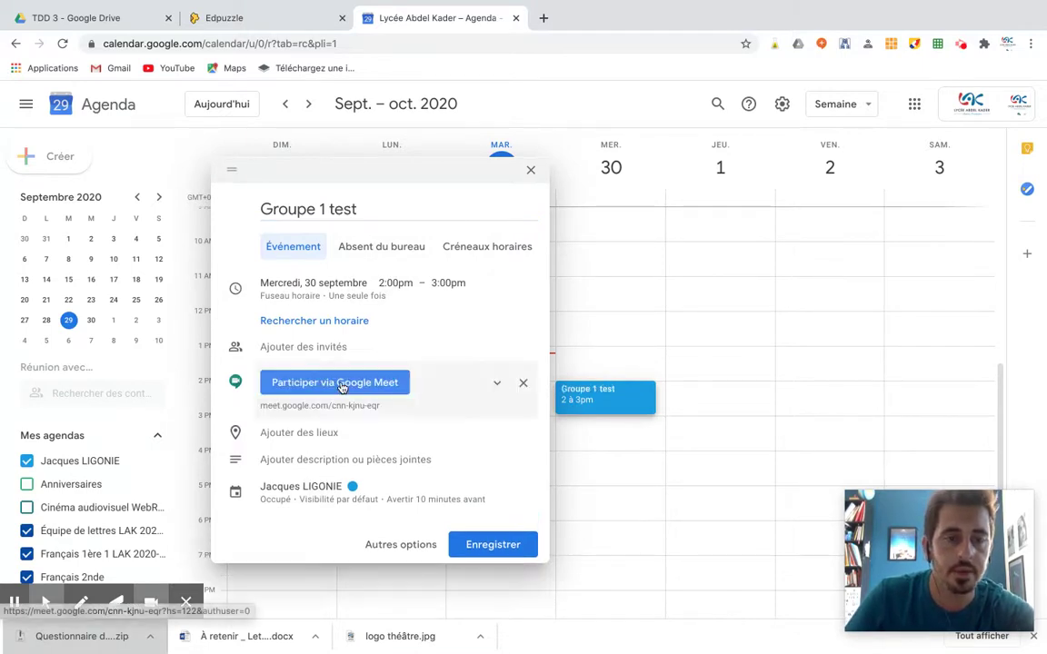
# Test the Google Meet room of Groupe 1 test, leave it, and save the event
pyautogui.click(295, 386)
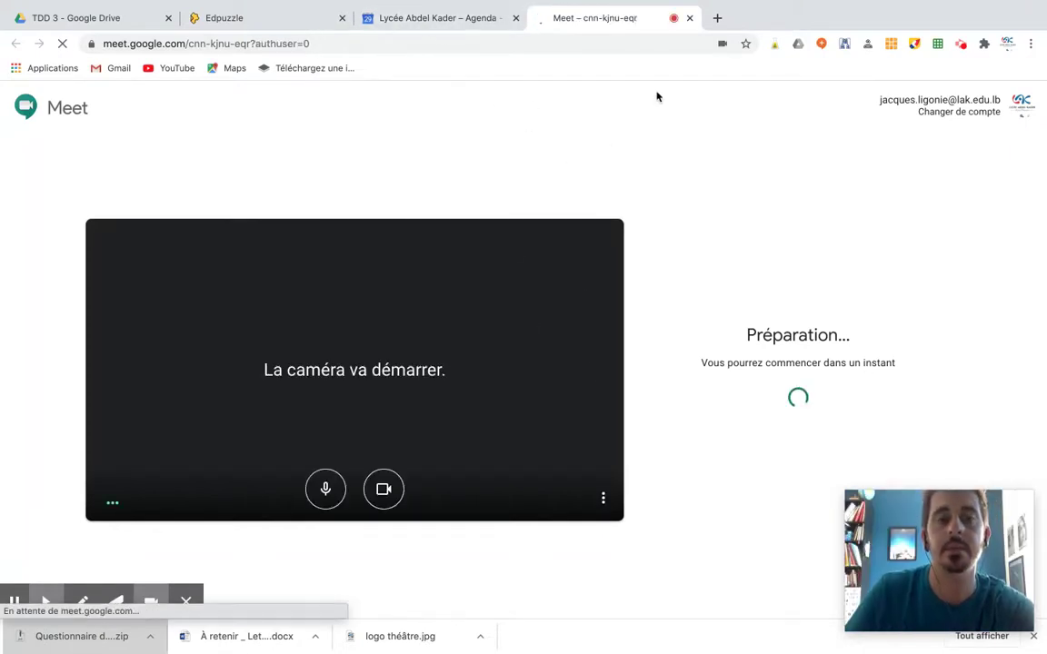
pyautogui.click(690, 18)
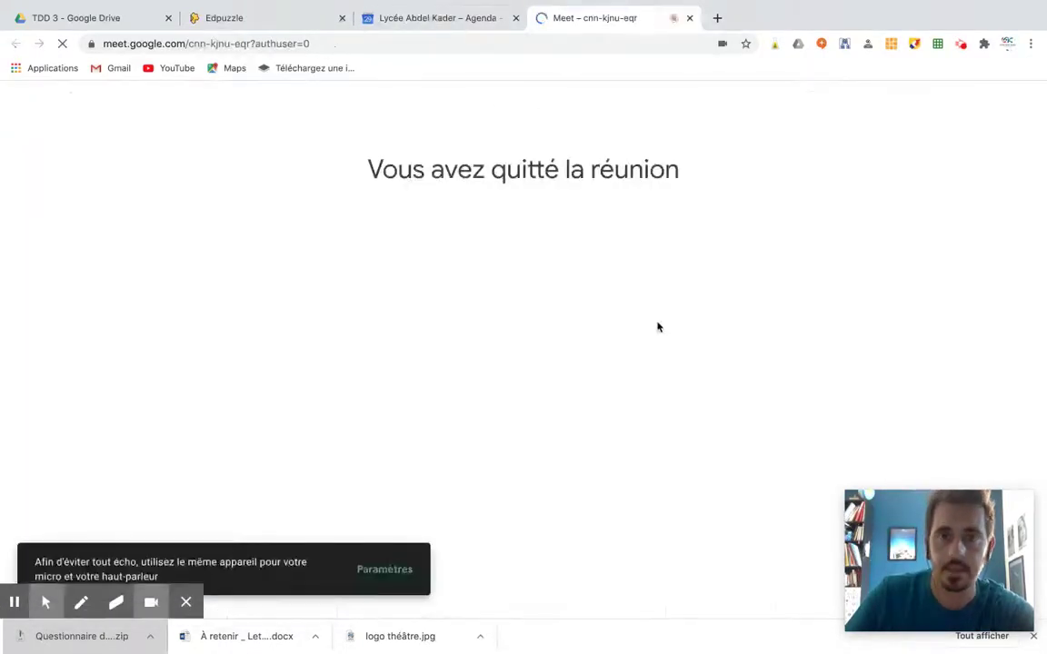
pyautogui.click(473, 545)
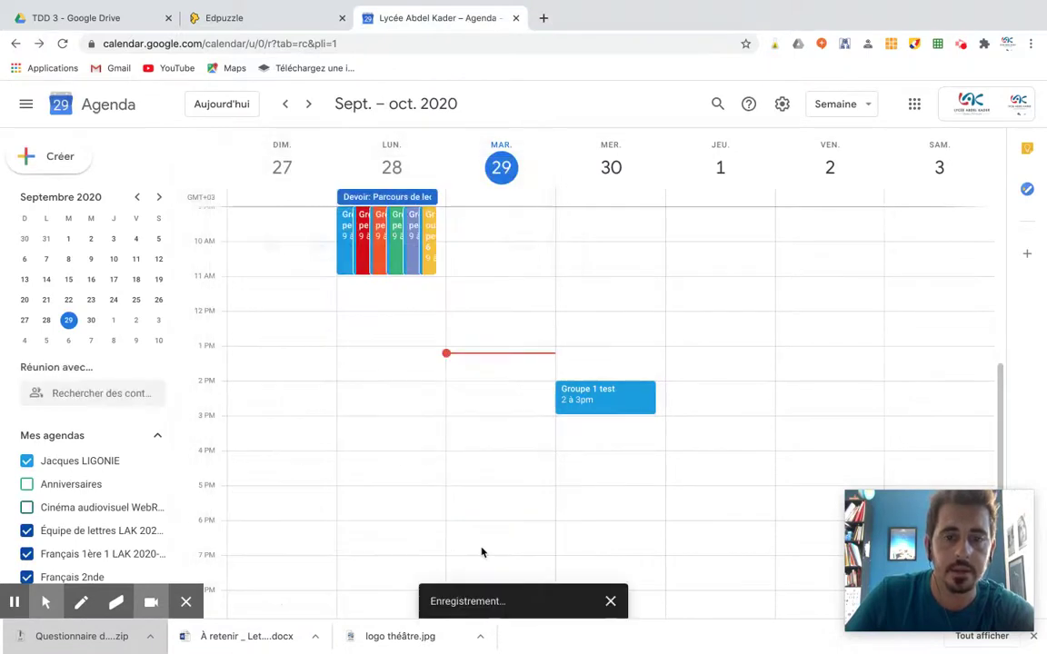
# Start a second event on Thursday 1 October, 2:00–3:00pm, in the full event editor and title it "Groupe 2 test"
pyautogui.click(691, 392)
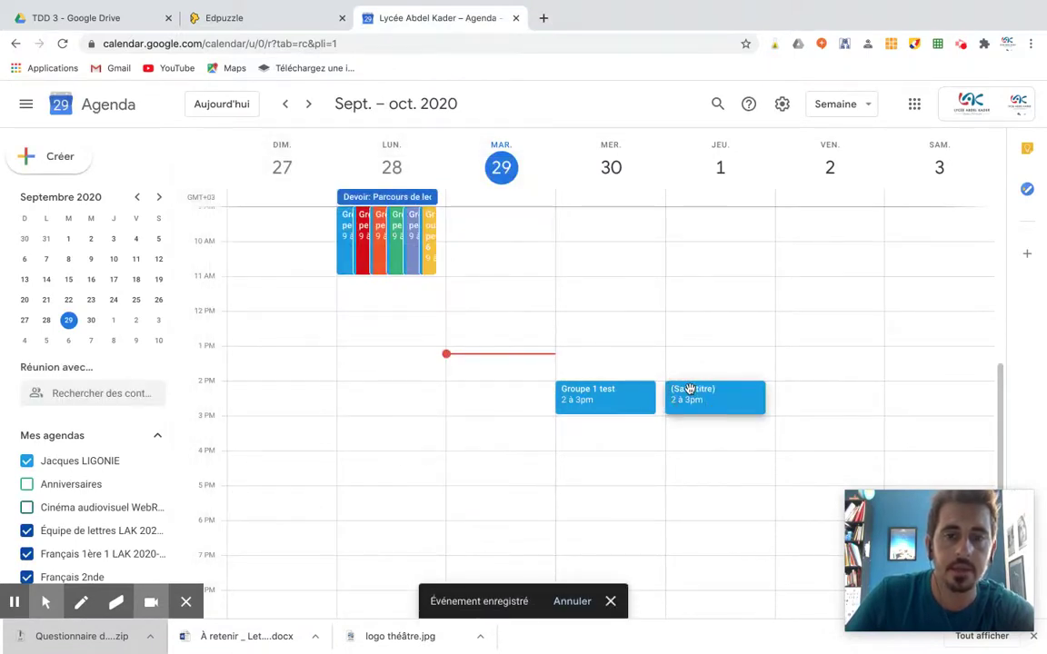
pyautogui.click(690, 389)
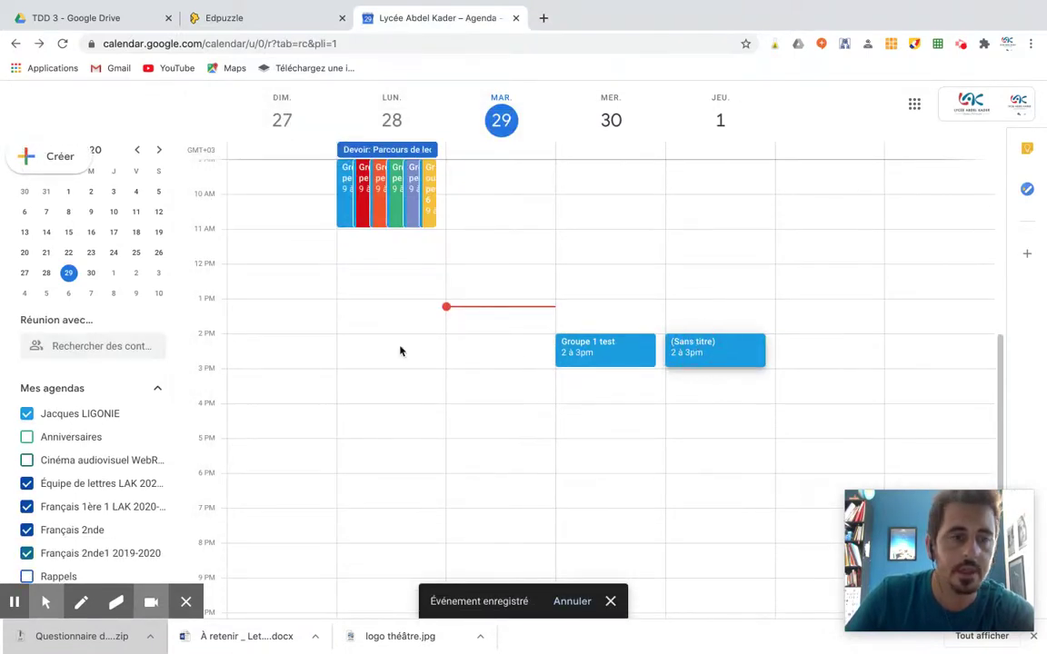
pyautogui.click(692, 348)
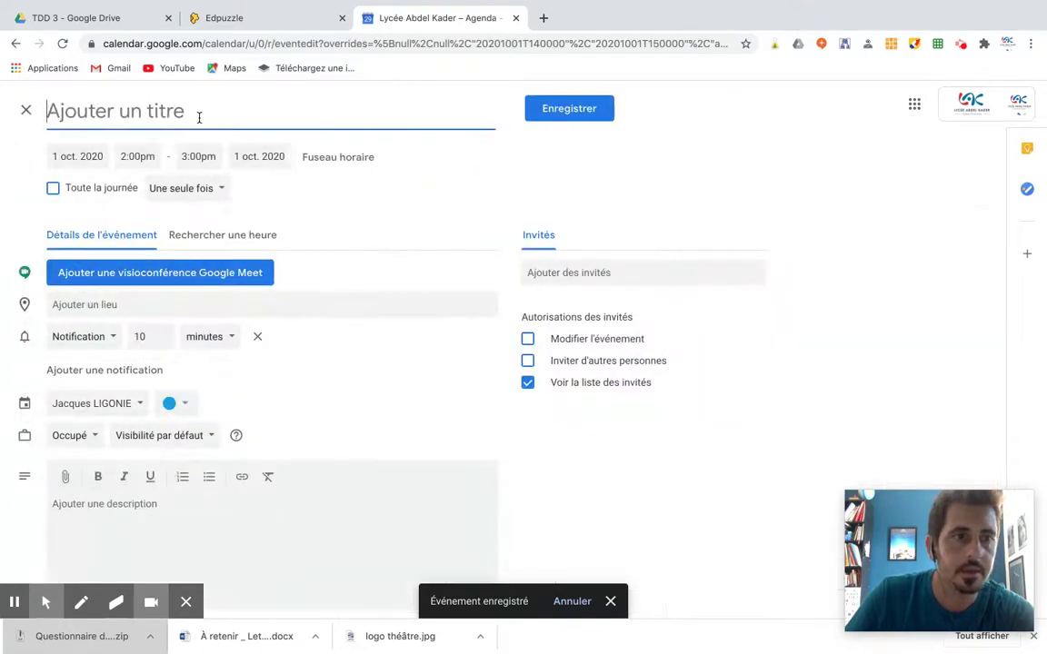
pyautogui.write('Groupe 2 test')
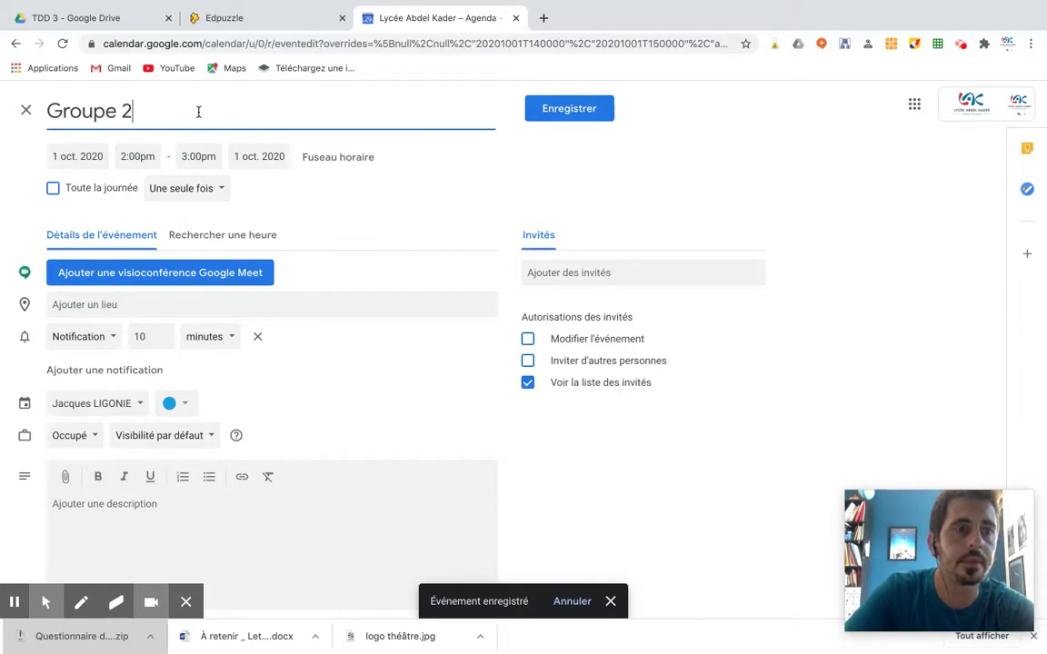
# Set the Groupe 2 test event's colour to red and add a Google Meet video conference
pyautogui.click(172, 403)
pyautogui.click(169, 403)
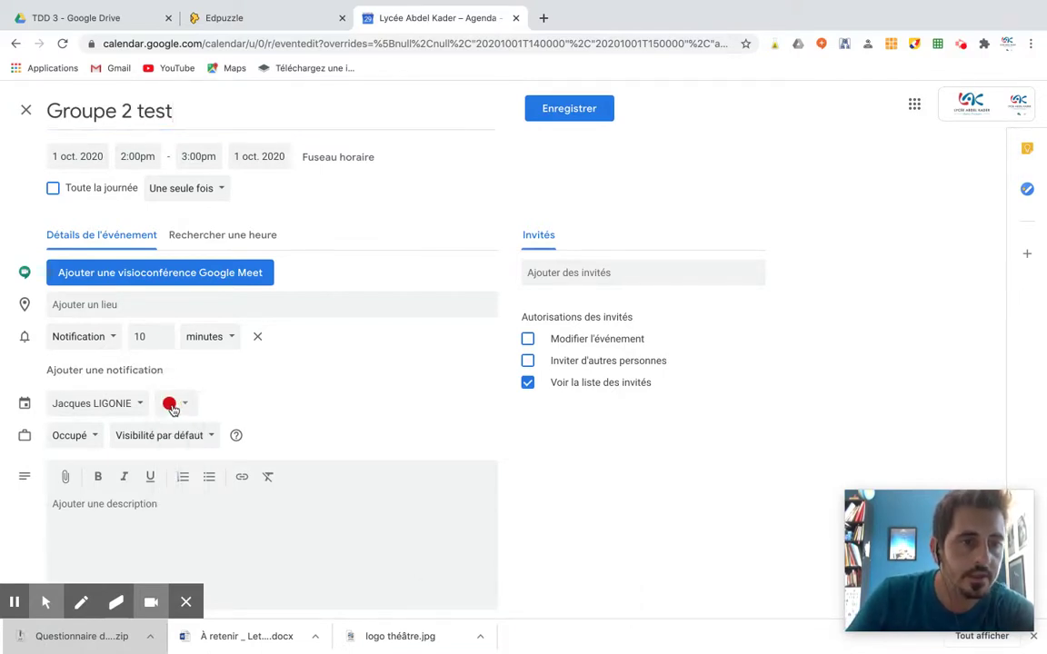
pyautogui.click(191, 273)
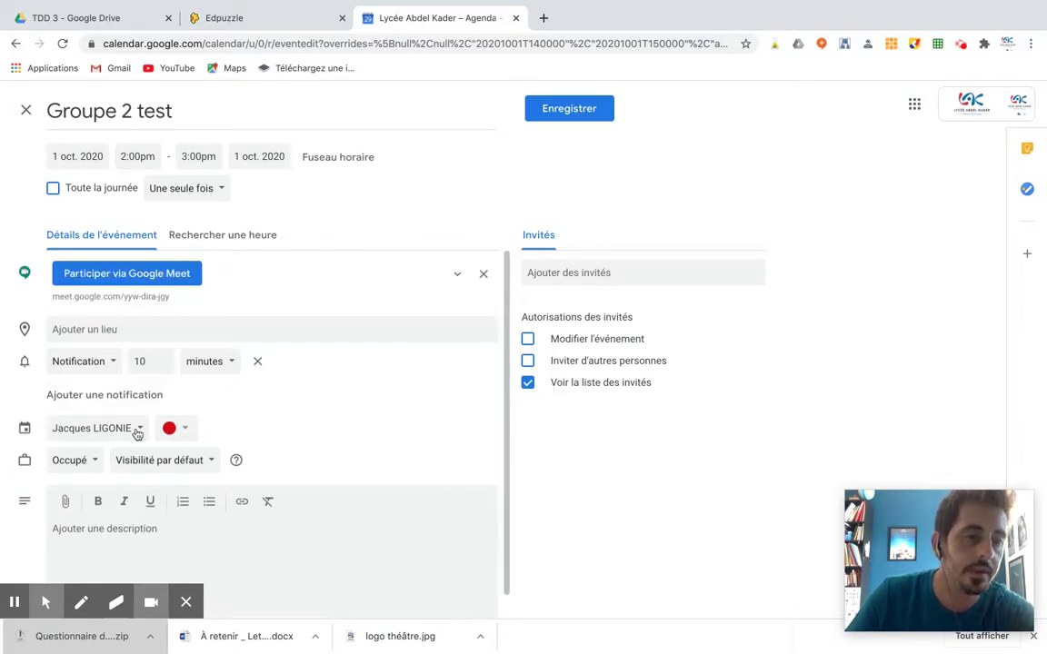
# Expand the conference details, test the meeting link of Groupe 2 test, leave the room, and save the event
pyautogui.click(123, 307)
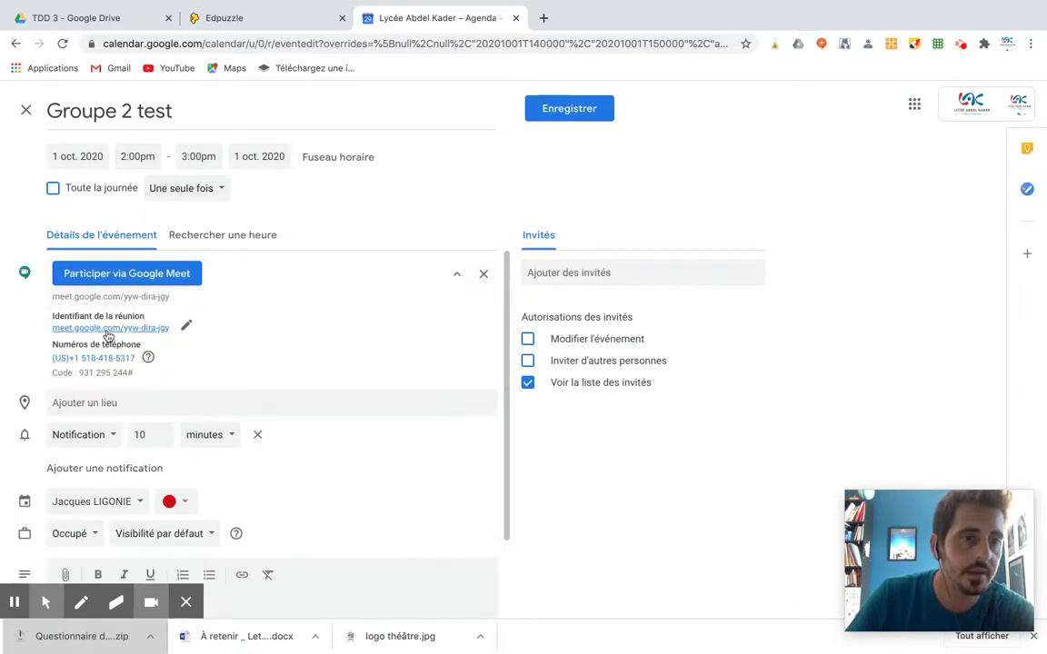
pyautogui.click(107, 329)
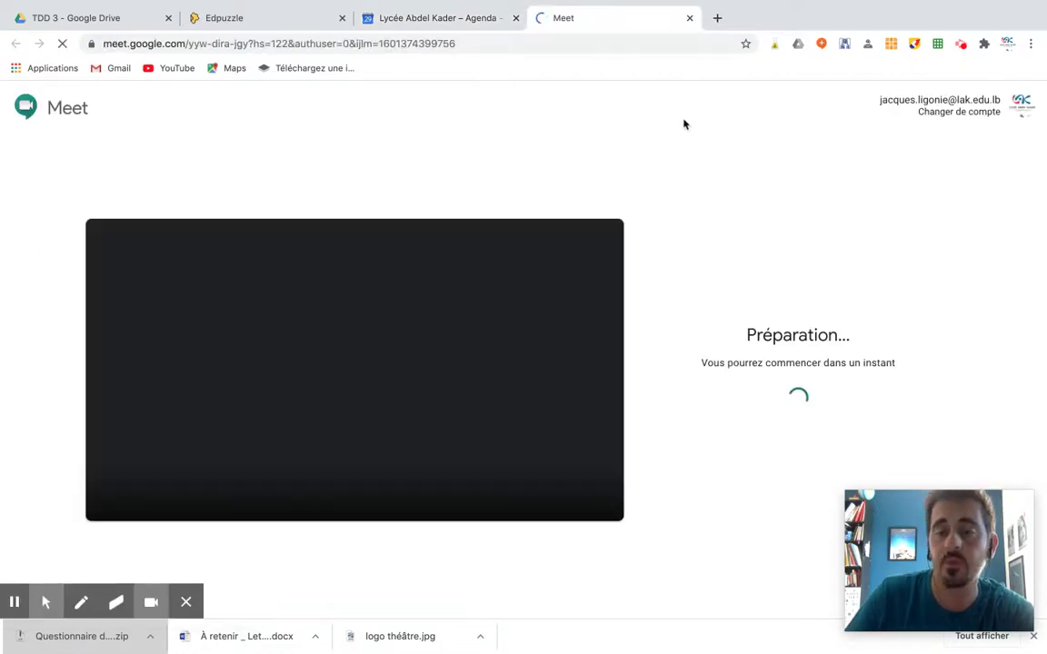
pyautogui.click(689, 18)
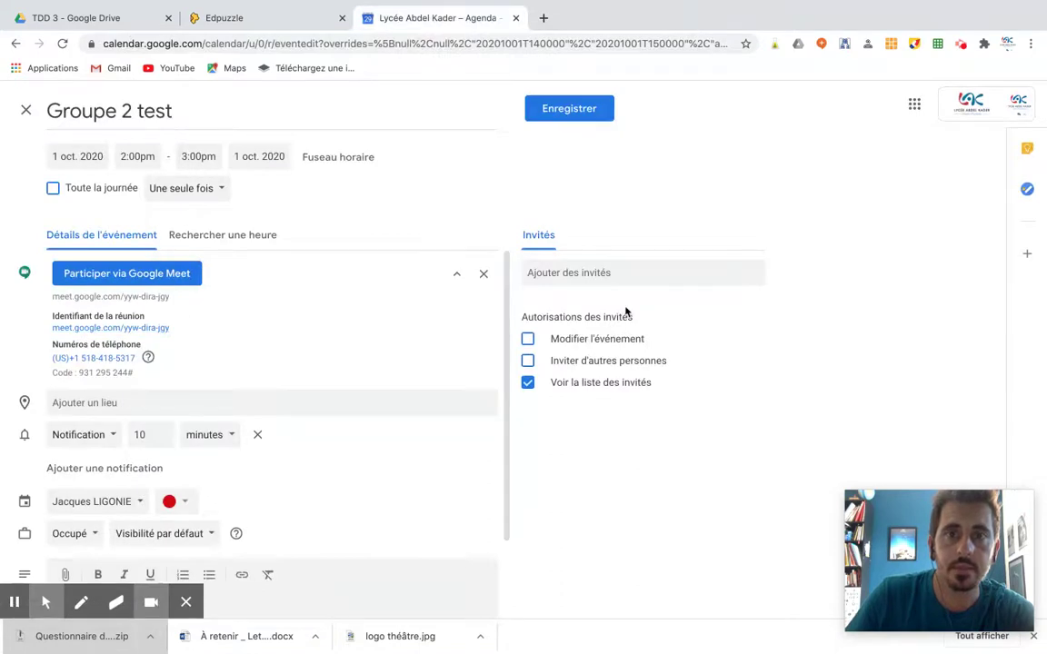
pyautogui.click(580, 110)
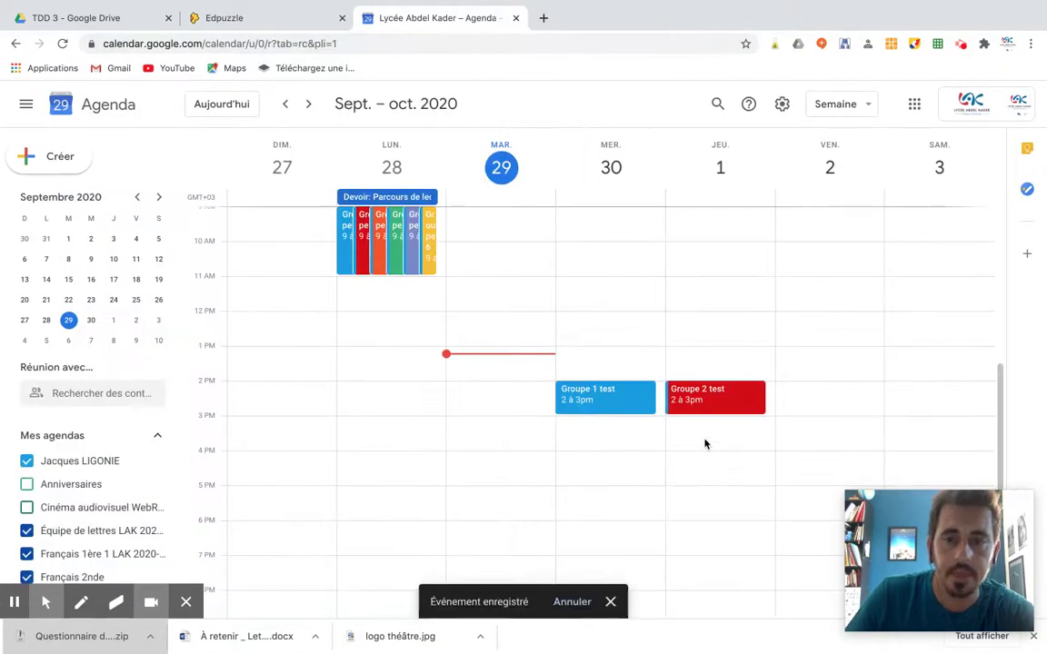
# Move the Groupe 2 test event to Wednesday 30 September at 2pm, alongside Groupe 1 test
pyautogui.click(702, 397)
pyautogui.moveTo(701, 397); pyautogui.dragTo(588, 402)
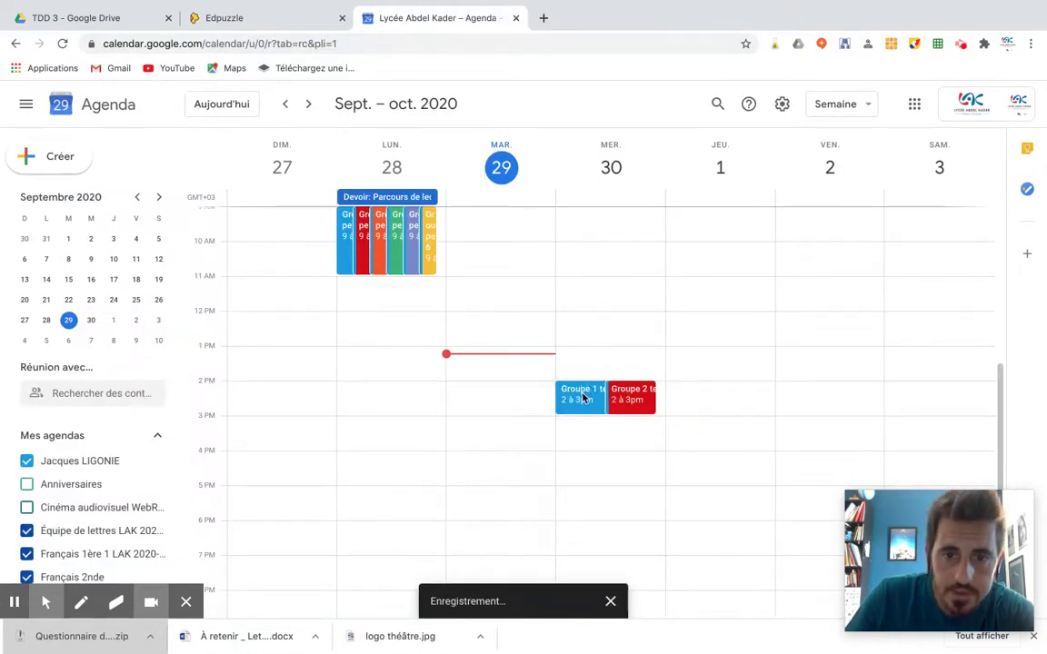
pyautogui.click(686, 398)
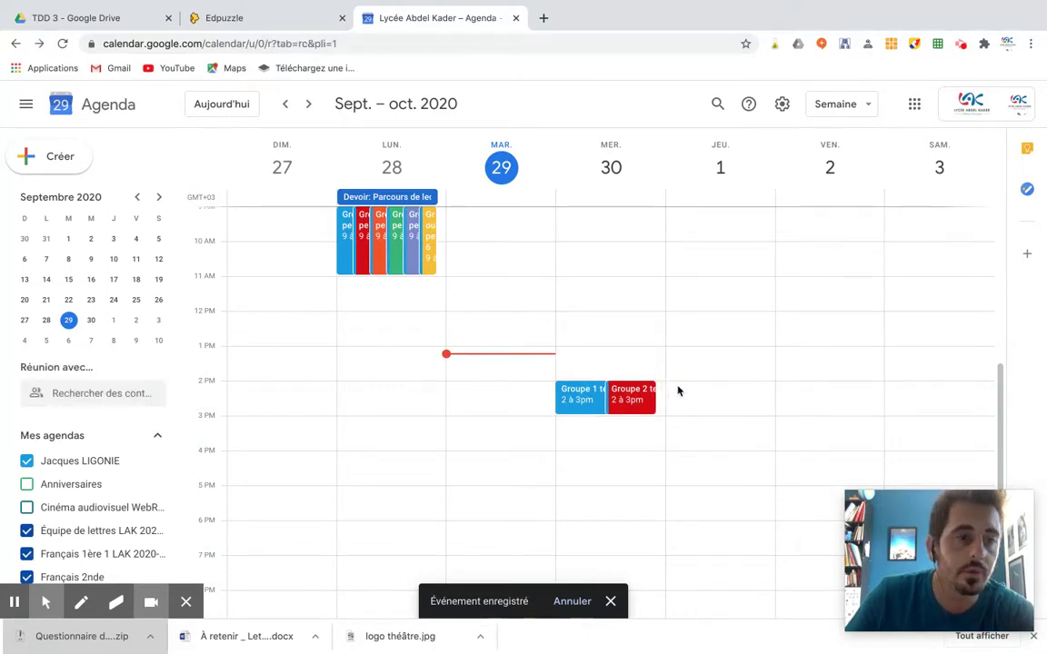
# Compare the Google Meet links in the details of the Groupe 2 test and Groupe 1 test events
pyautogui.click(582, 402)
pyautogui.click(627, 400)
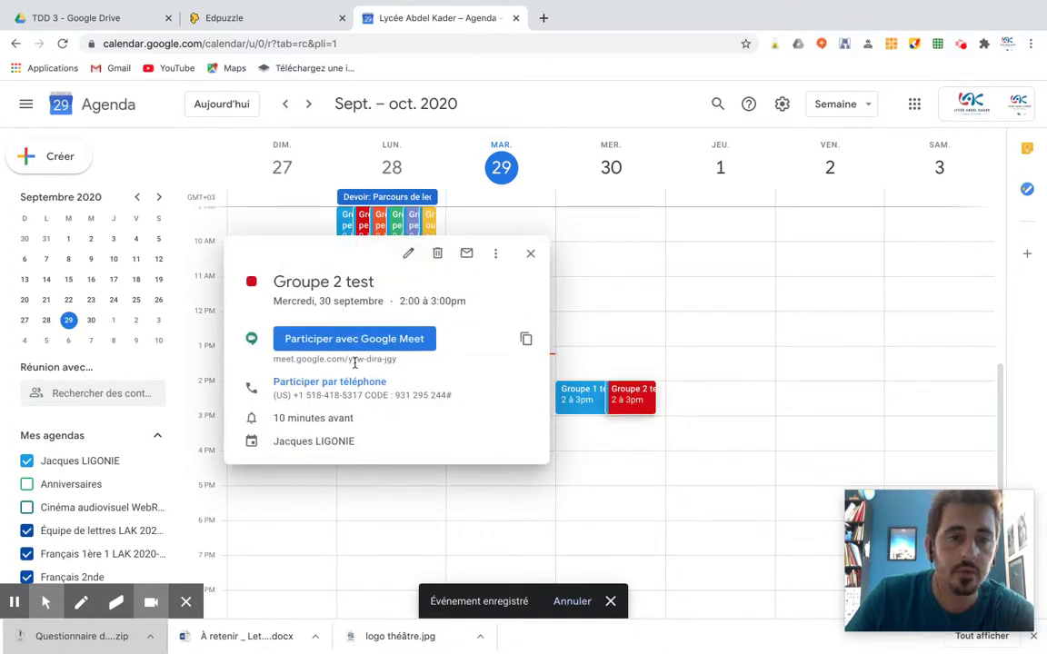
pyautogui.click(586, 402)
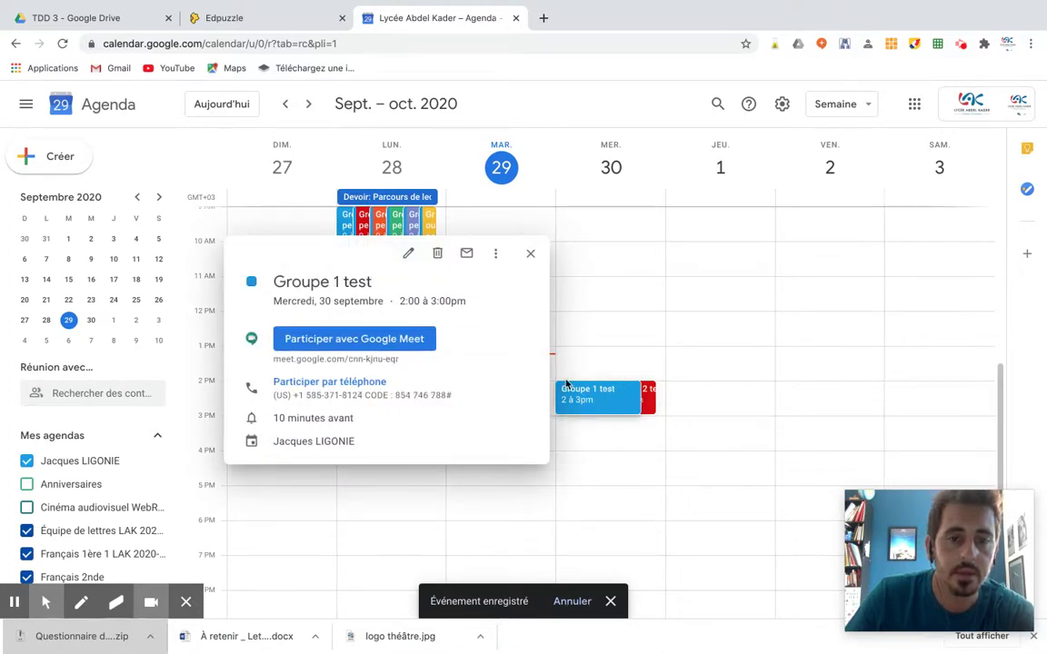
pyautogui.click(532, 254)
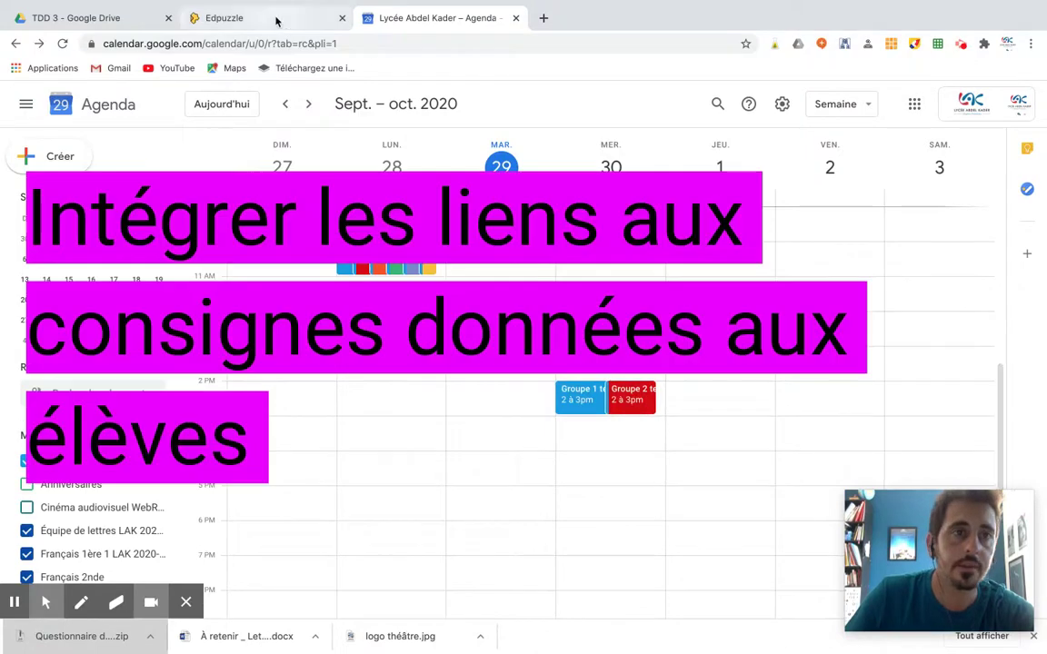
# Open the Consignes TDD3 document from the TDD 3 folder in Google Drive and go to the Groupe 1 meeting link in the group table
pyautogui.click(32, 20)
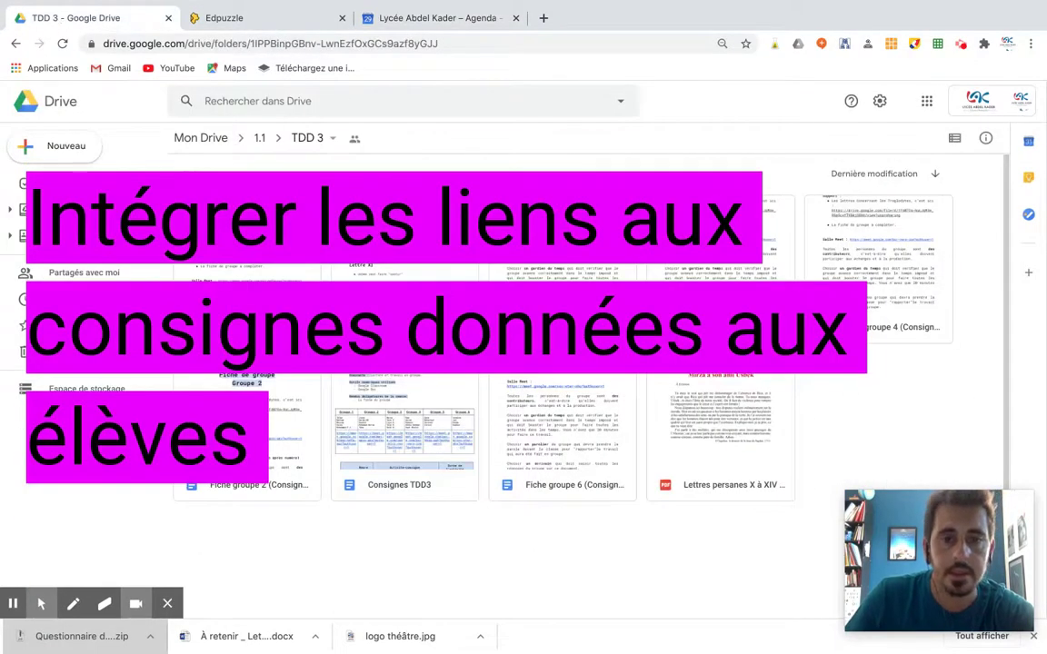
pyautogui.doubleClick(438, 388)
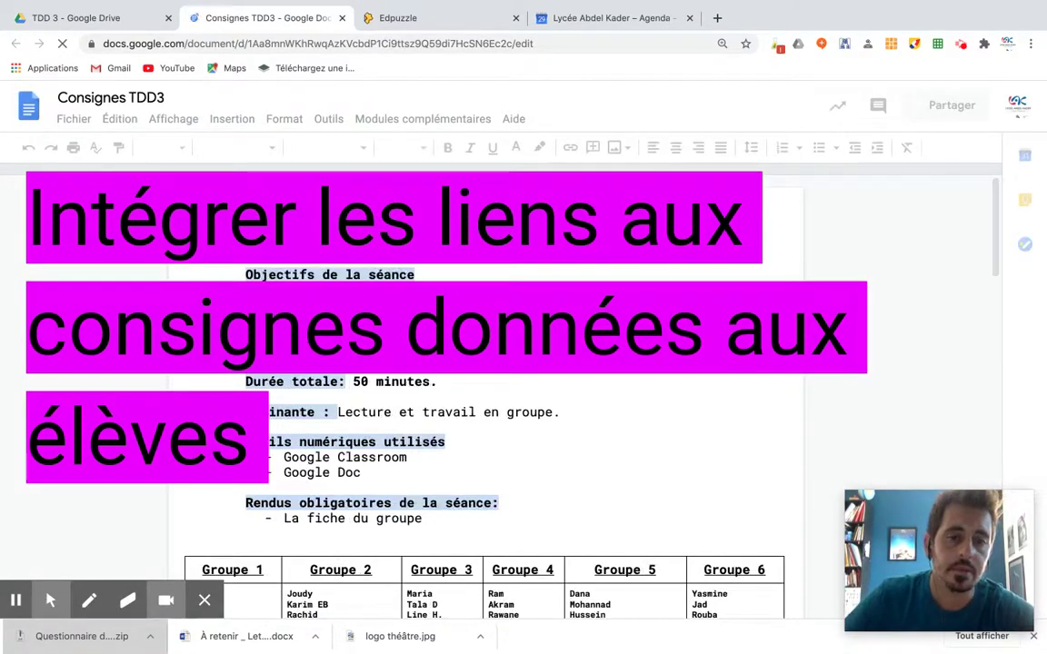
pyautogui.scroll(-2, 438, 380)
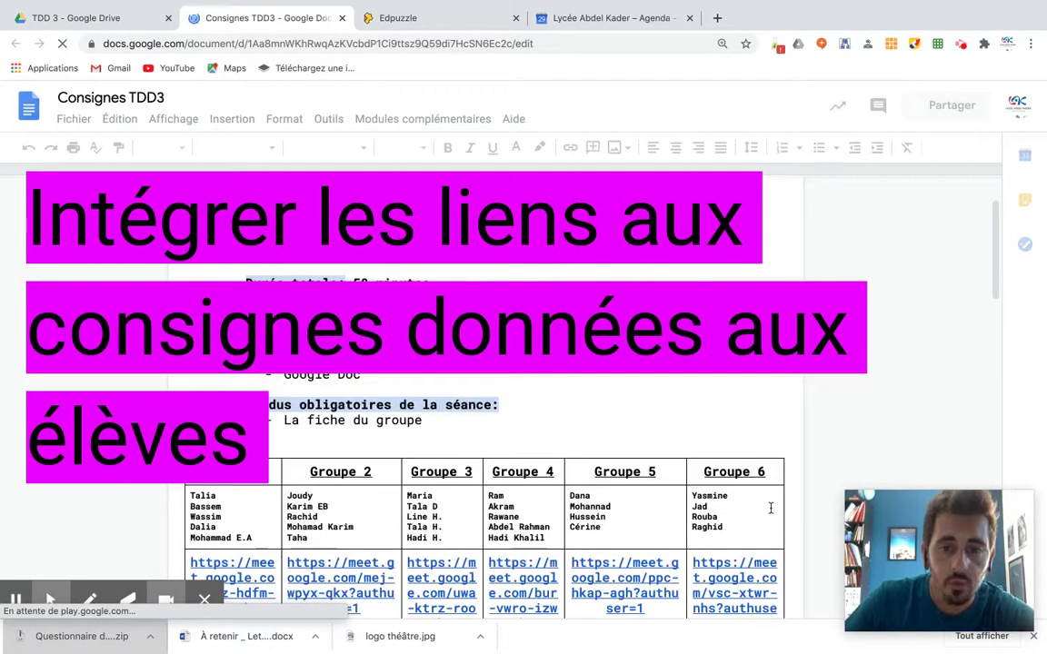
pyautogui.scroll(-5, 761, 479)
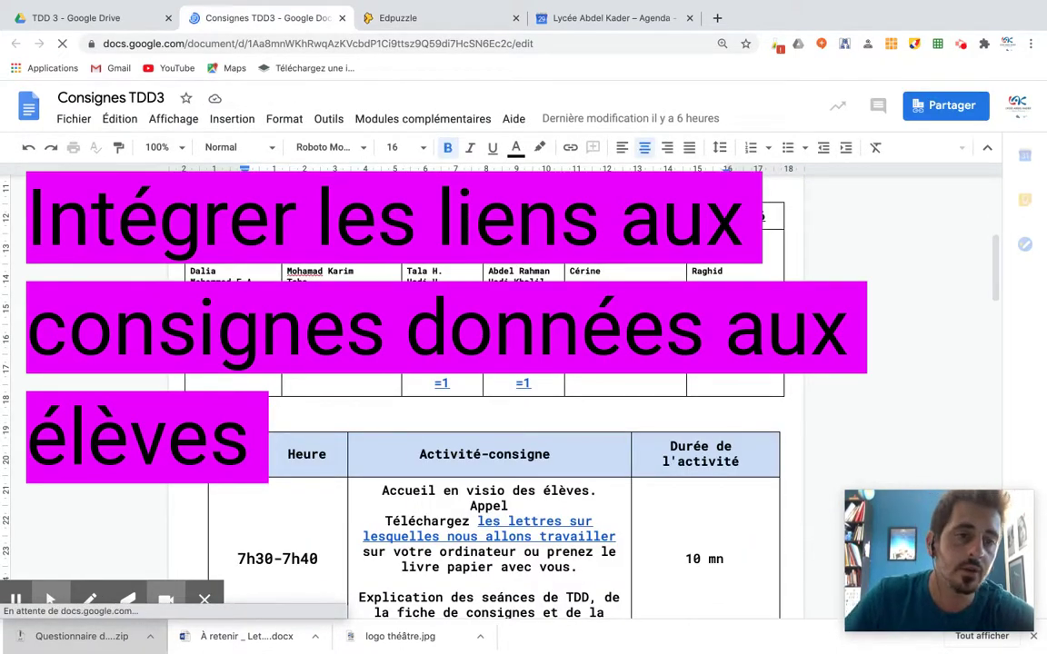
pyautogui.click(238, 365)
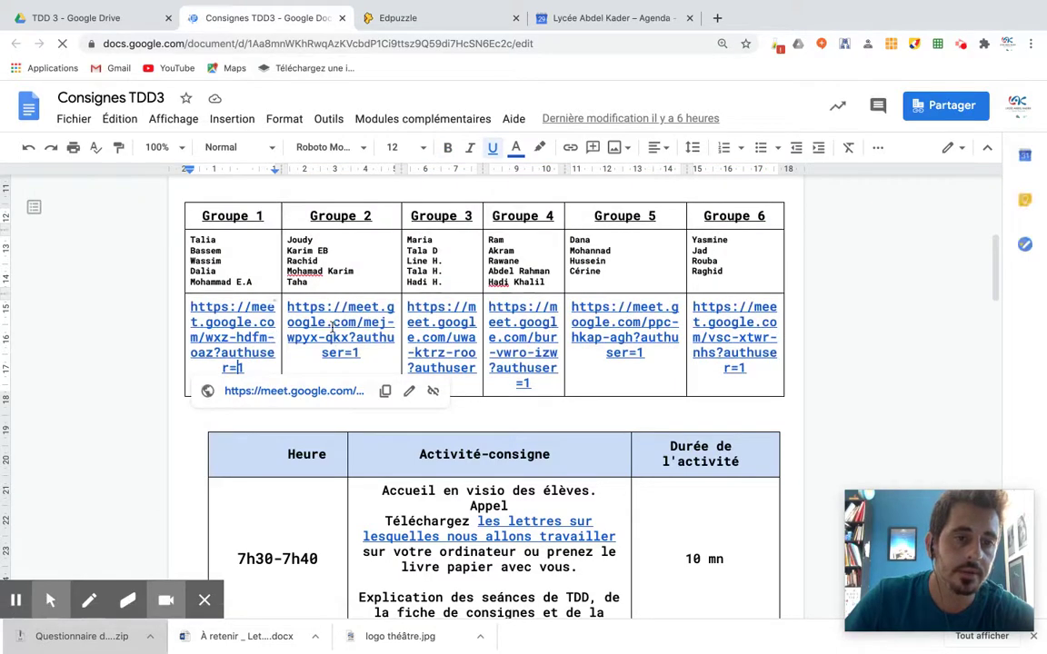
# Switch back to Google Agenda, open the Groupe 1 test event for editing, and expand its Google Meet conference details
pyautogui.click(572, 17)
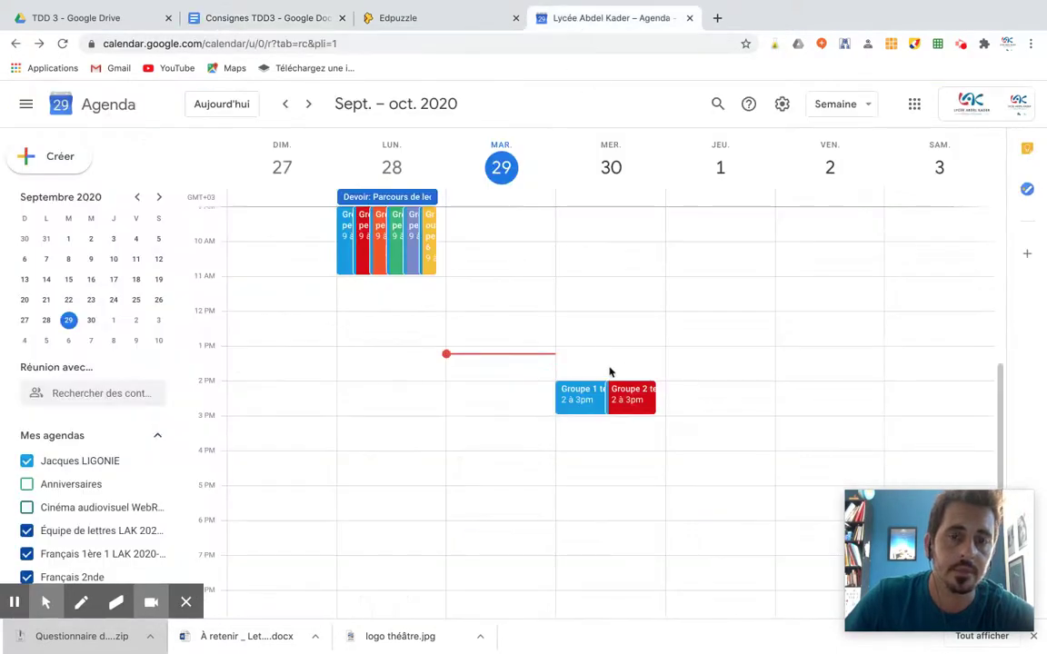
pyautogui.click(576, 401)
pyautogui.click(576, 400)
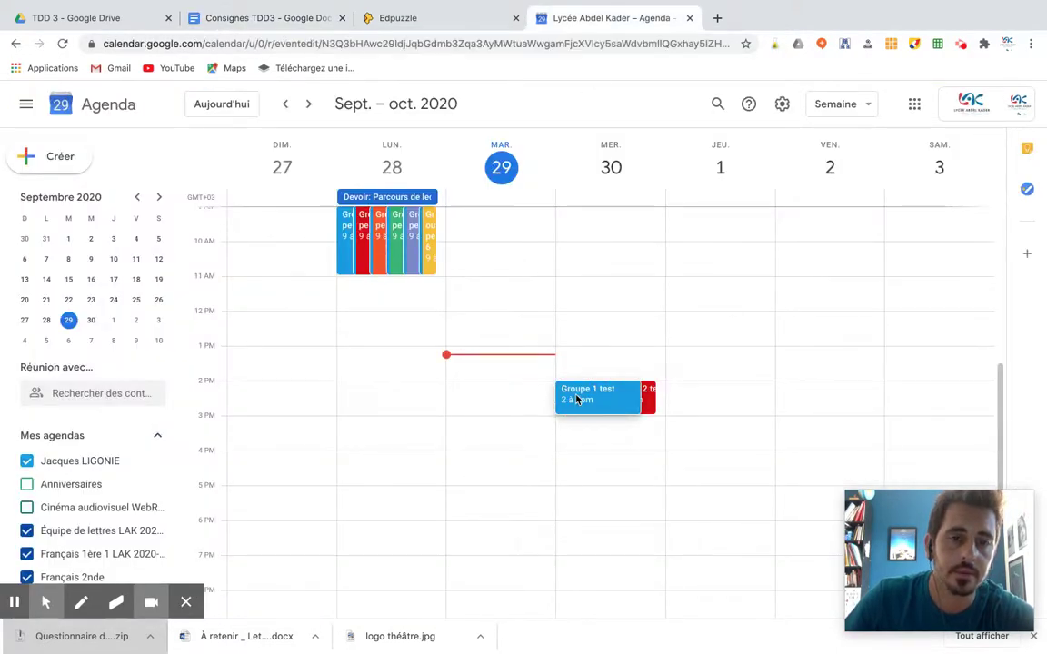
pyautogui.rightClick(132, 296)
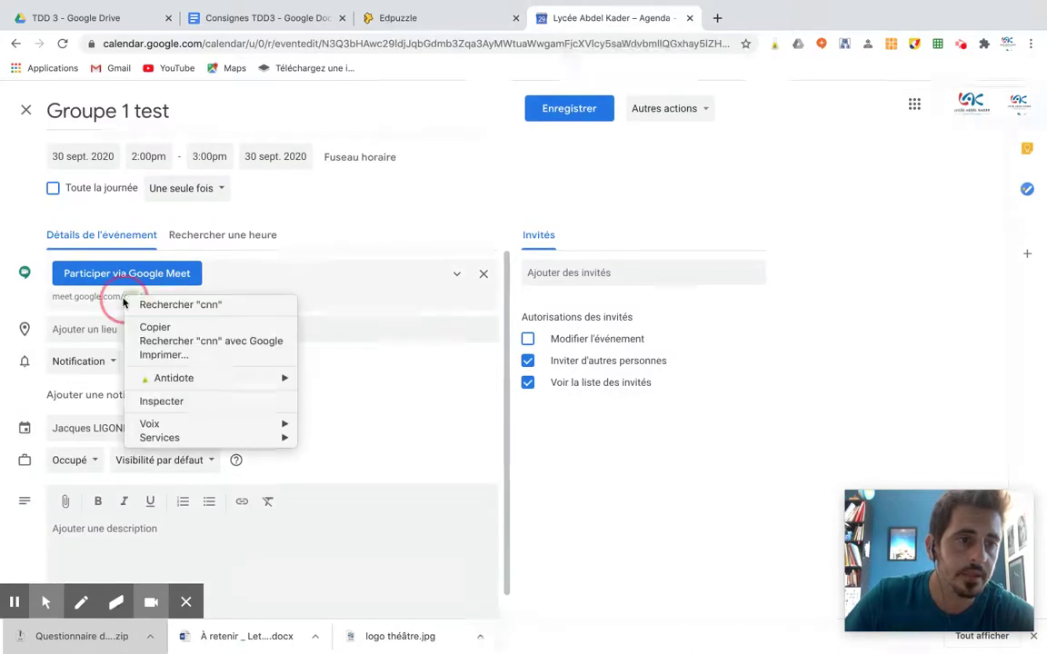
pyautogui.click(114, 302)
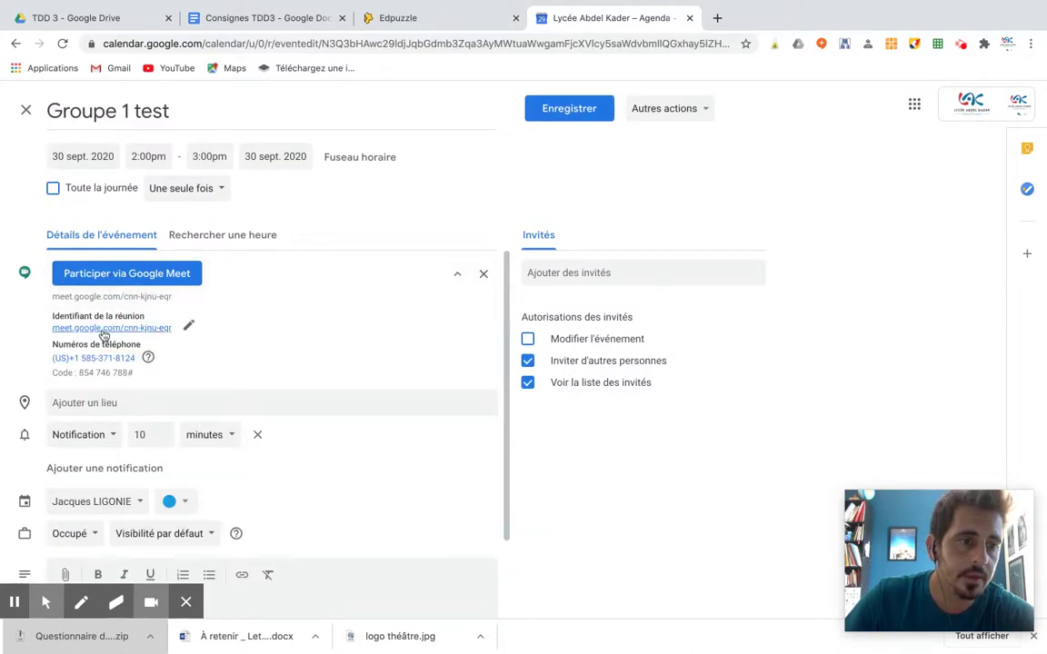
# Copy the Google Meet link of the Groupe 1 test event
pyautogui.rightClick(110, 331)
pyautogui.press('Escape')
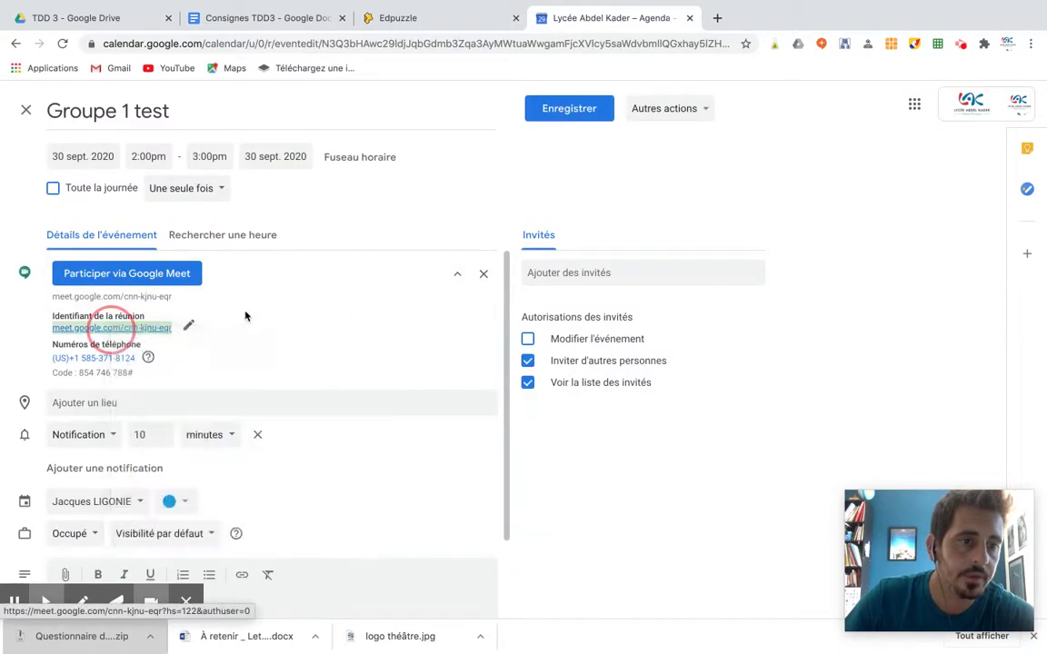
pyautogui.rightClick(164, 335)
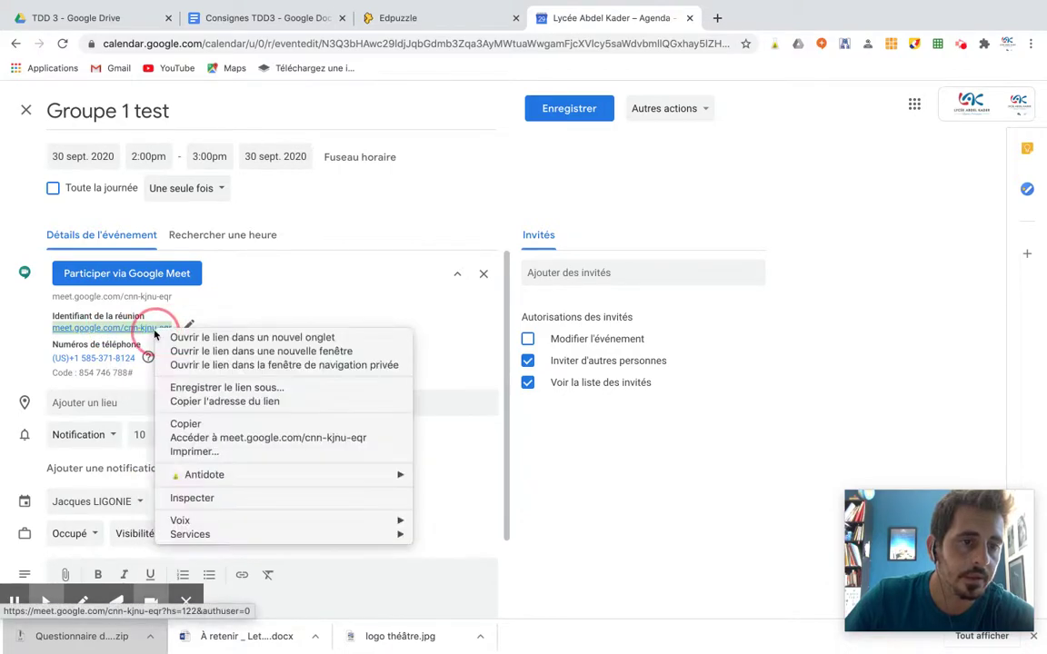
pyautogui.click(218, 386)
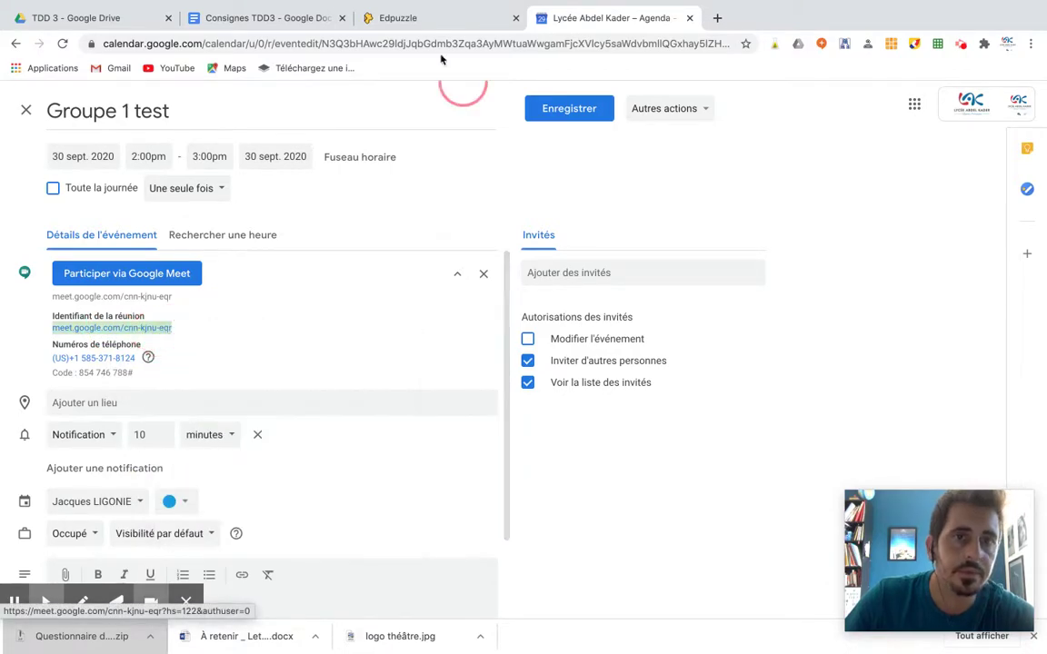
# In the Consignes TDD3 document, paste the copied Meet link on a new line below the existing link in the Groupe 1 cell
pyautogui.click(269, 18)
pyautogui.click(247, 383)
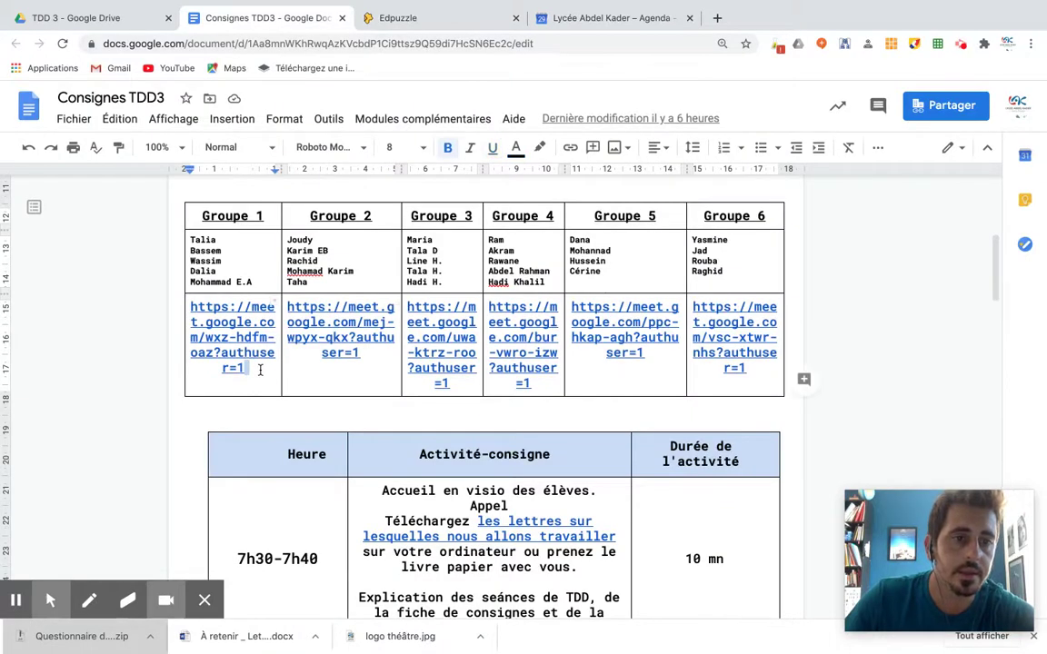
pyautogui.press('Return')
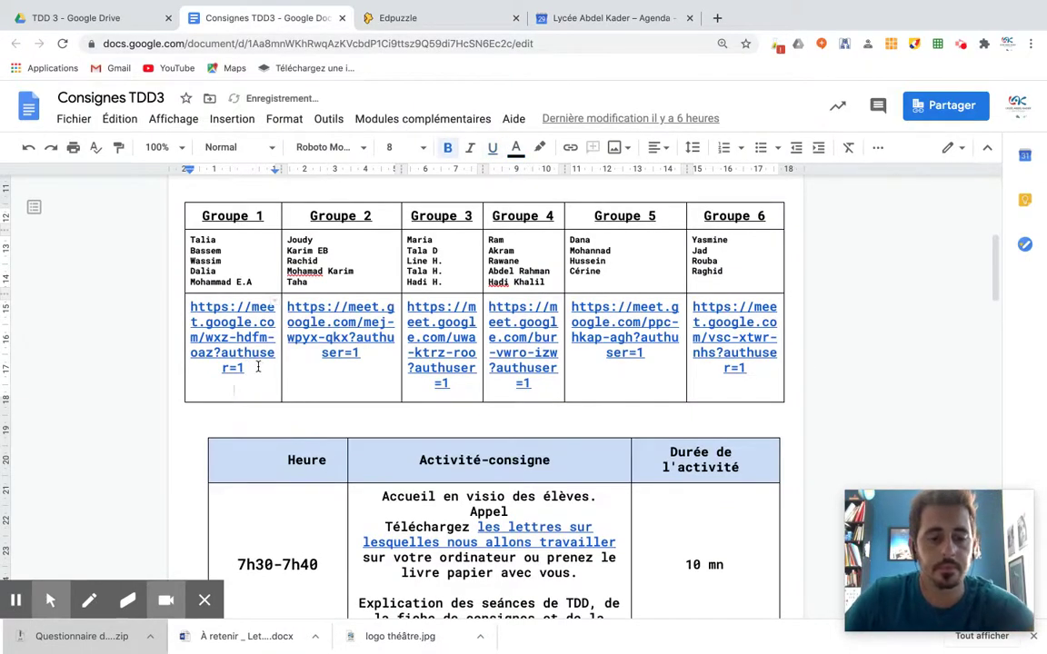
pyautogui.write('meet.google.com/cnn-kinu-eqr')
# Test the pasted Groupe 1 link by opening its Meet page, close that page, and delete the pasted link from the cell
pyautogui.click(240, 391)
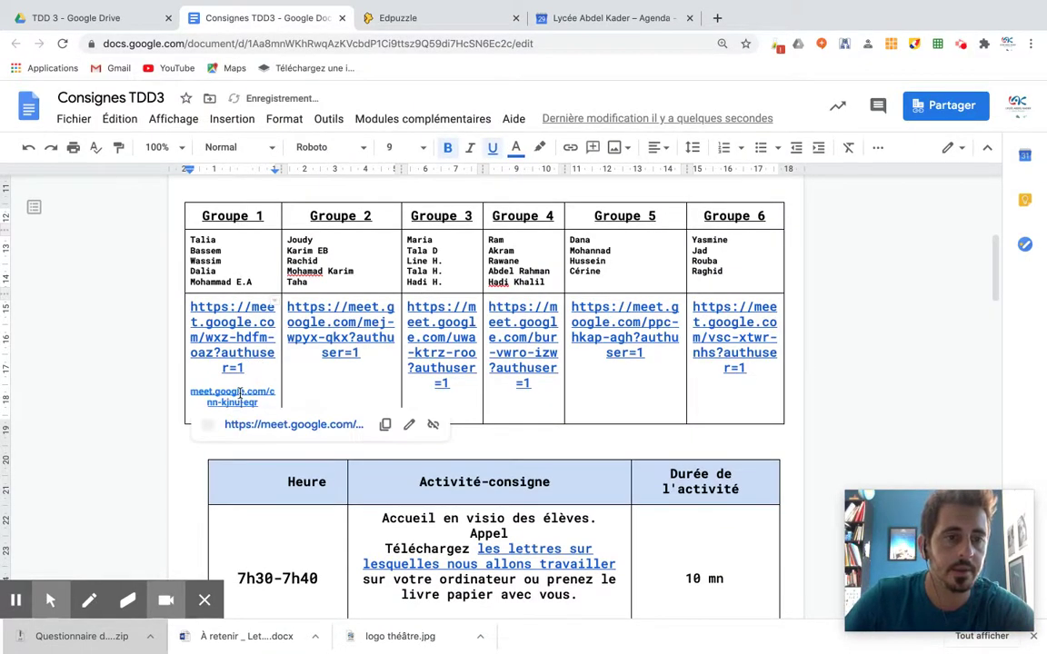
pyautogui.click(245, 424)
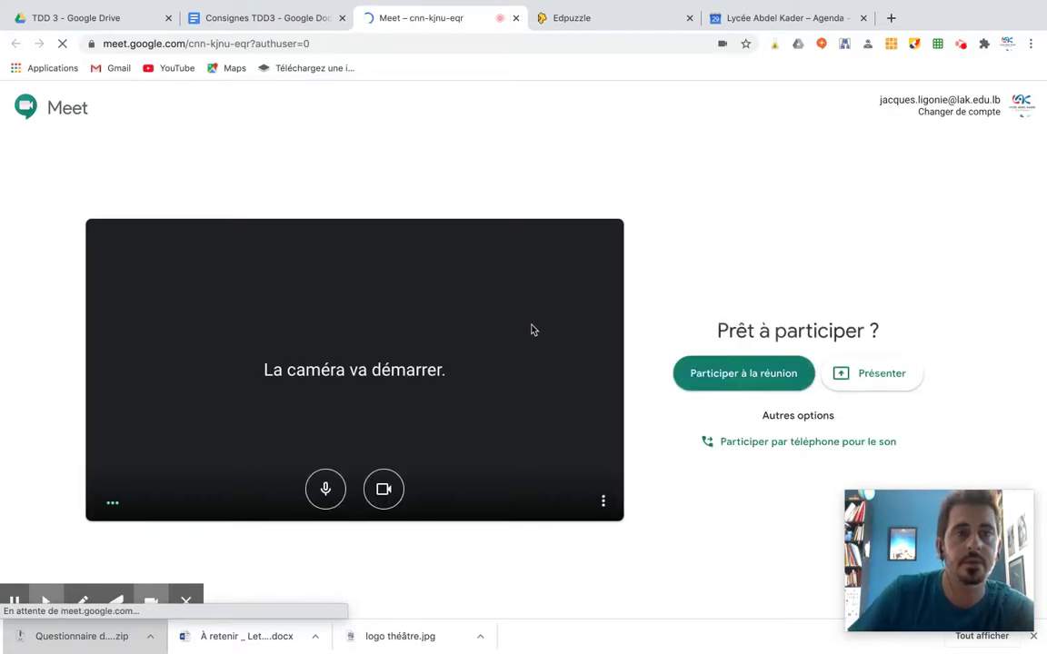
pyautogui.click(515, 17)
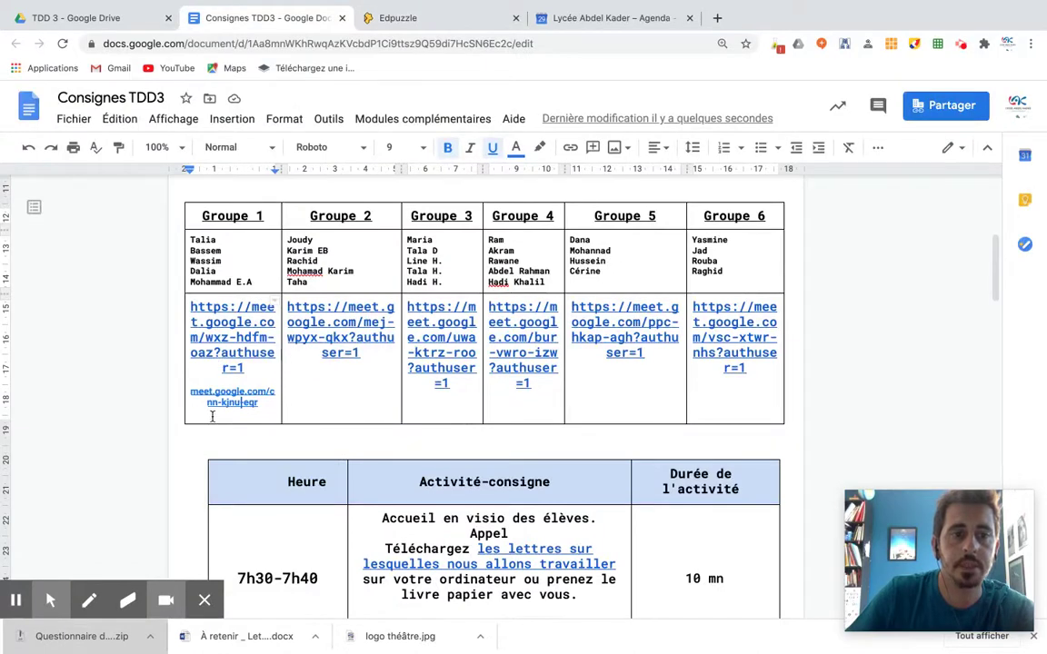
pyautogui.moveTo(267, 408); pyautogui.dragTo(194, 393)
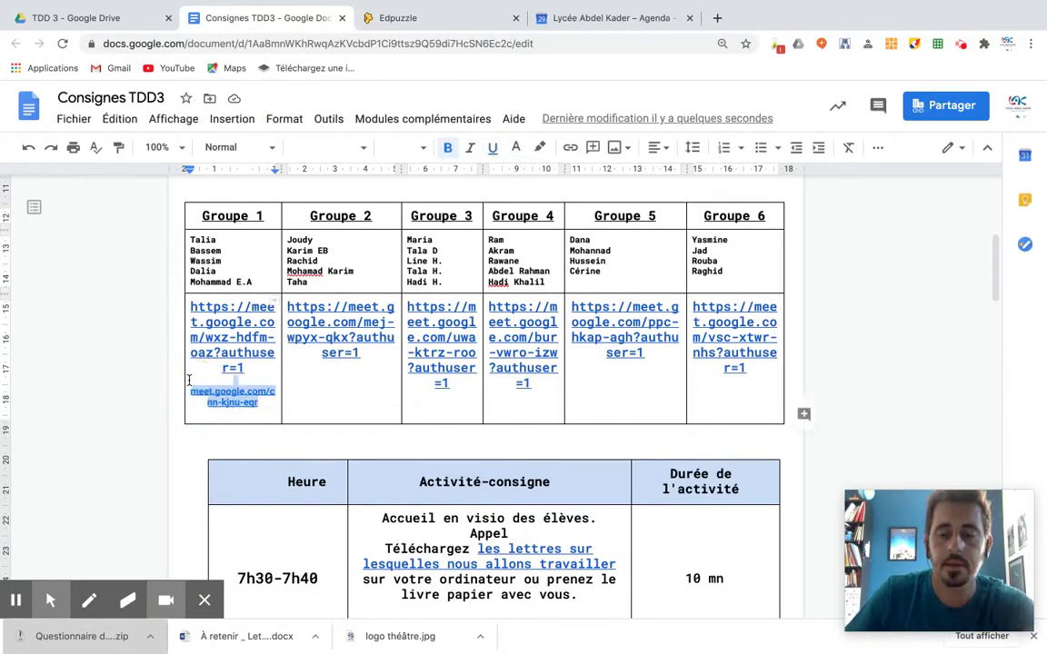
pyautogui.press('BackSpace')
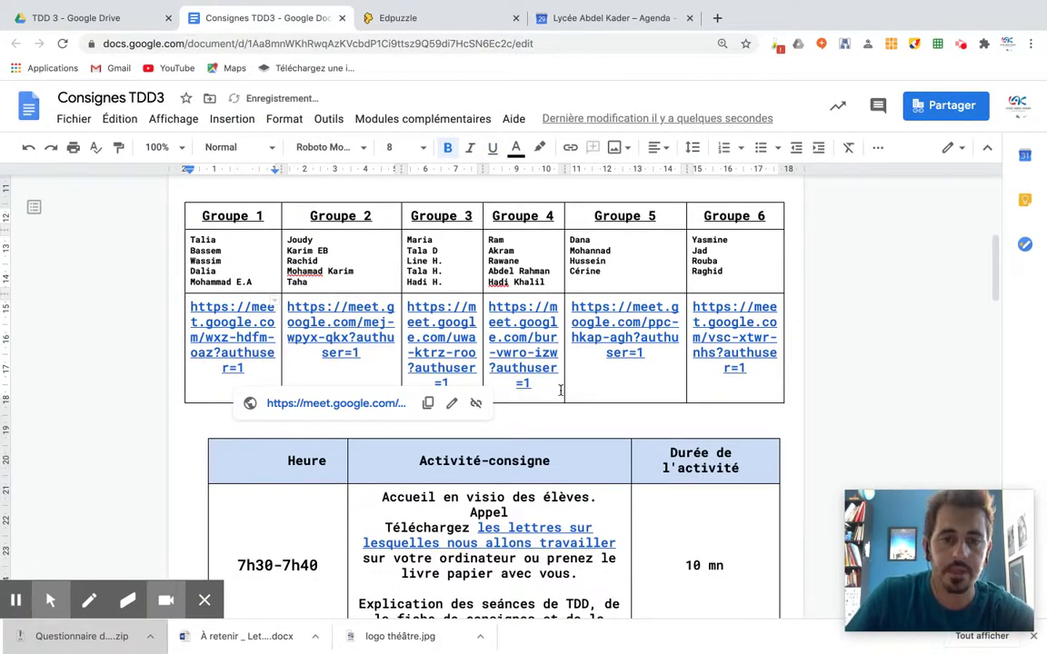
# Dismiss the browser notification and open the FICHE DE TRAVAIL groupe 1 link in the 7h45 - 8h05 row of the activity table
pyautogui.scroll(-5, 561, 391)
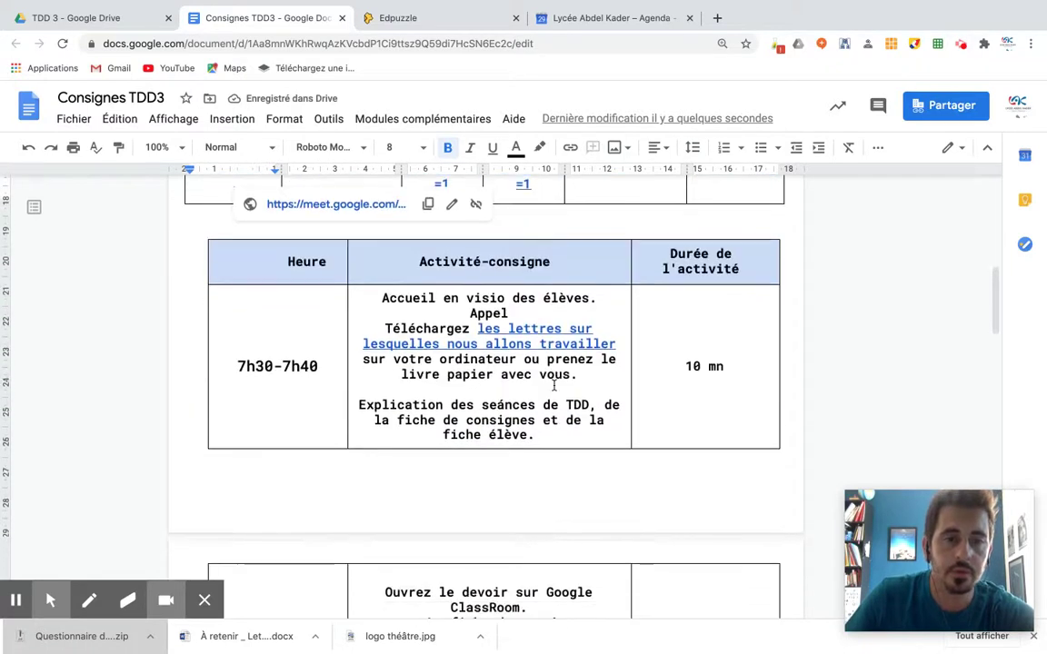
pyautogui.scroll(-1, 465, 435)
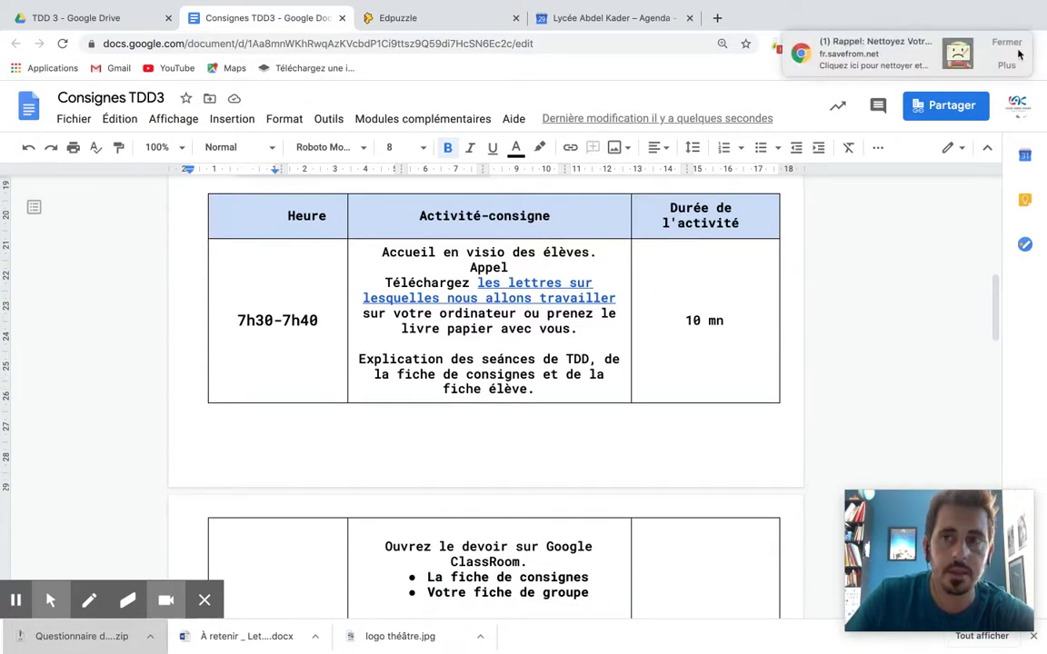
pyautogui.click(1016, 48)
pyautogui.scroll(-6, 496, 382)
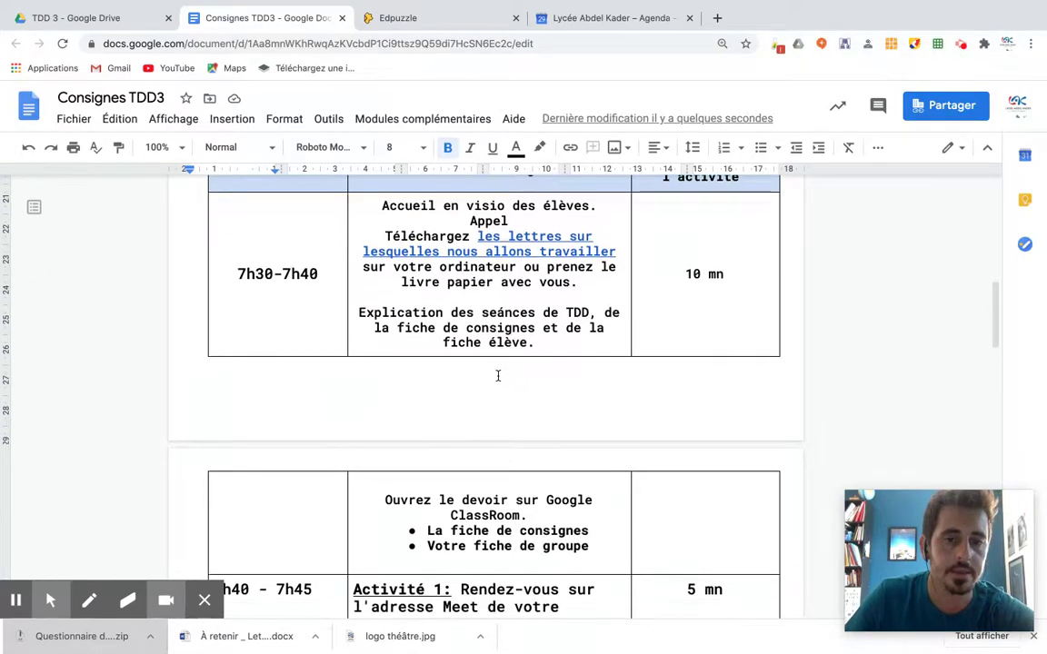
pyautogui.scroll(-1, 494, 385)
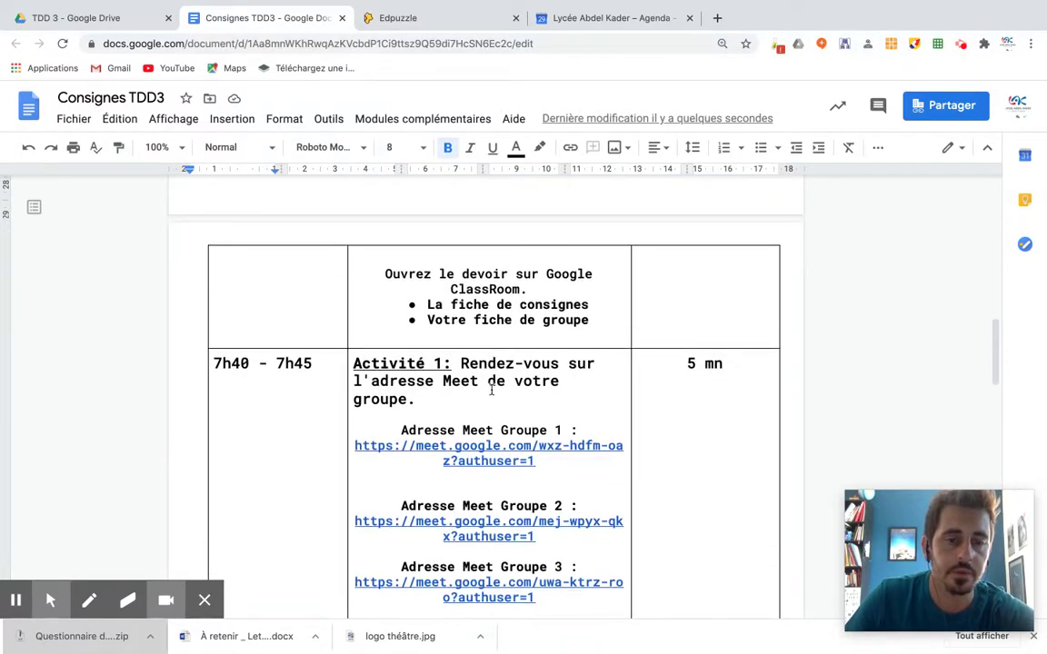
pyautogui.scroll(-3, 491, 390)
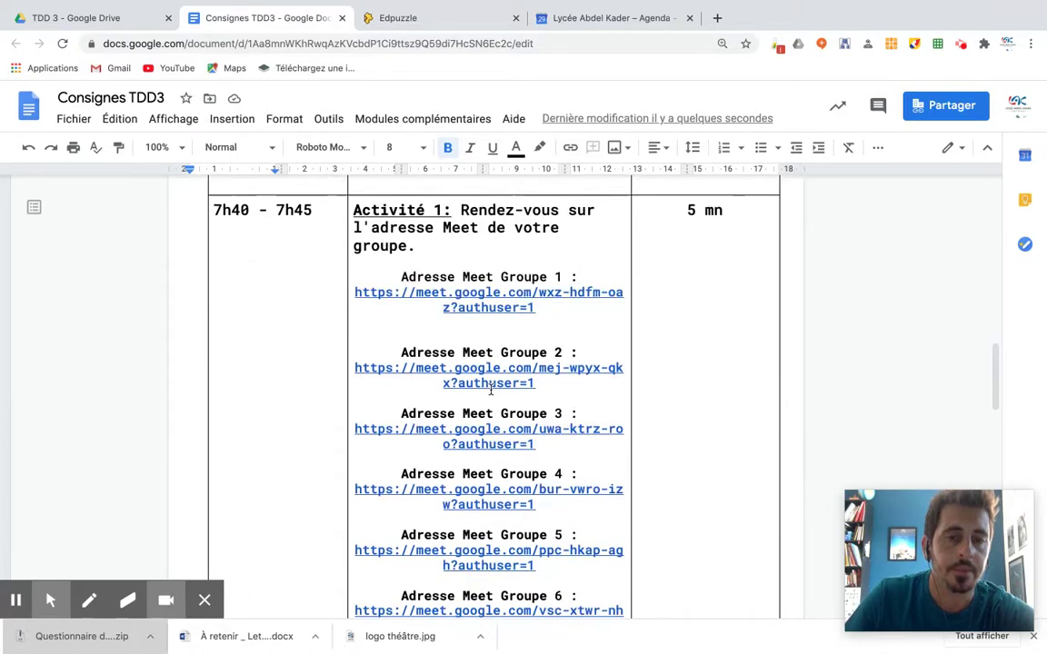
pyautogui.scroll(-7, 490, 390)
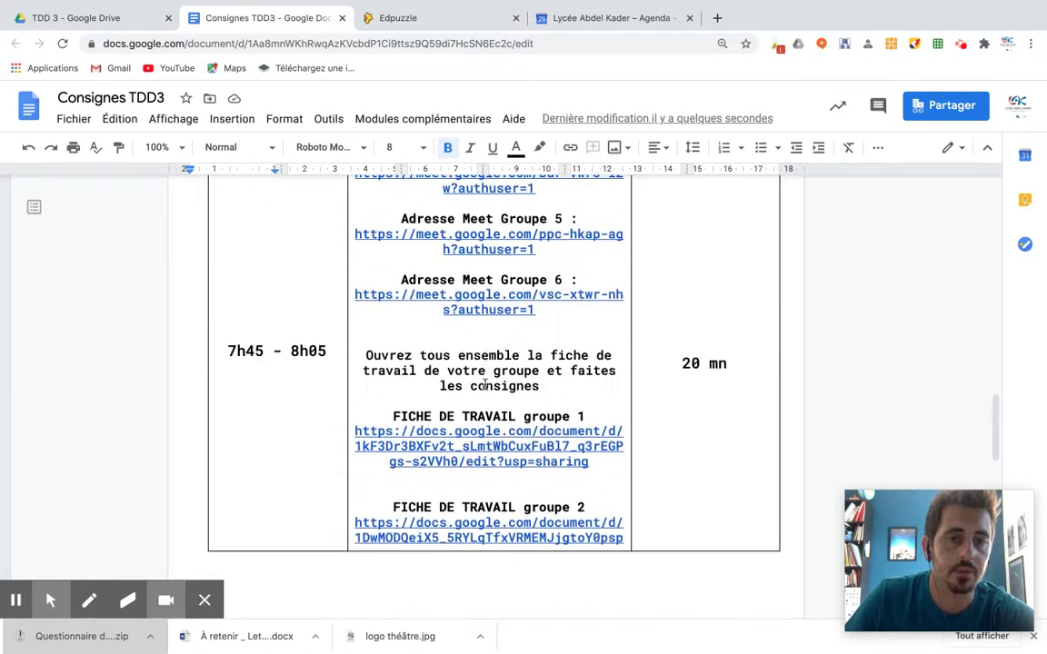
pyautogui.click(472, 428)
pyautogui.click(457, 471)
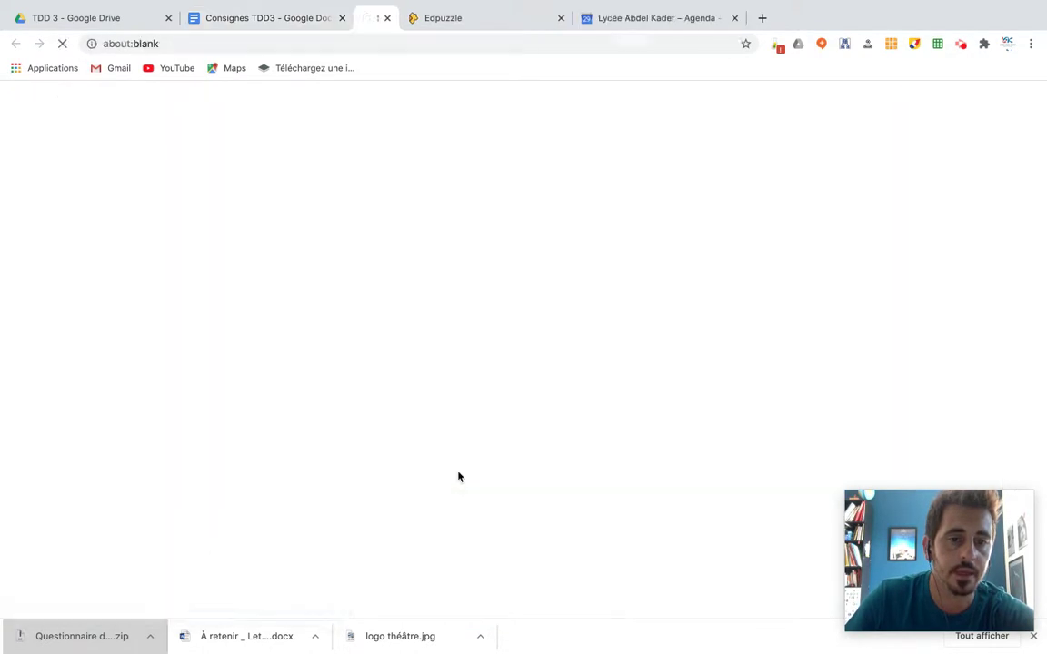
# Return to the Consignes TDD3 document and open the Groupe 1 Meet link from the group table
pyautogui.click(308, 27)
pyautogui.scroll(15, 524, 364)
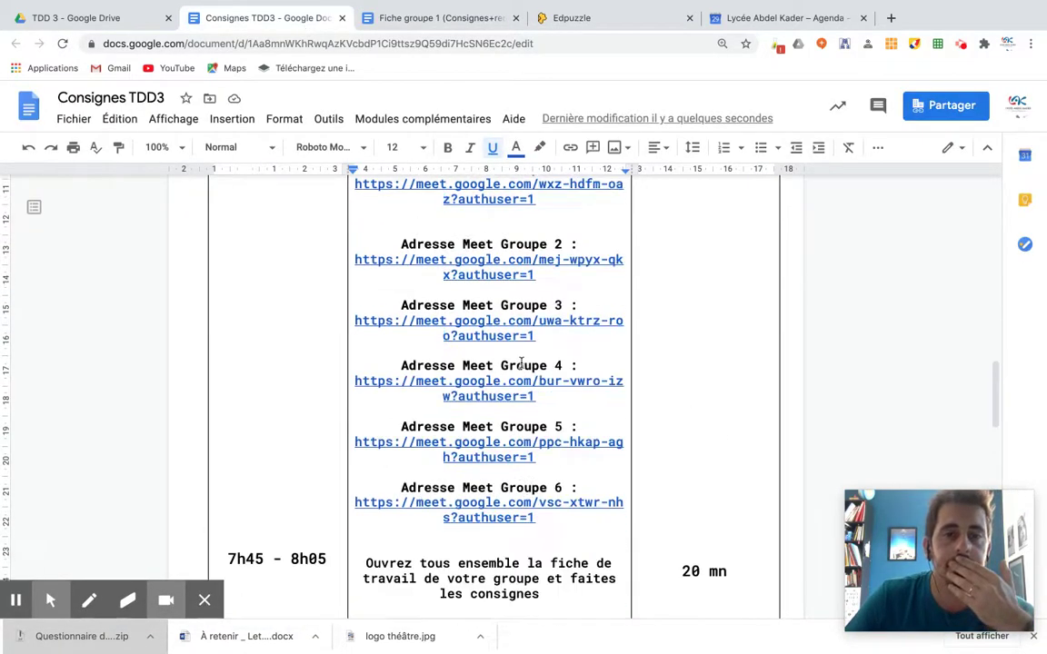
pyautogui.scroll(3, 536, 375)
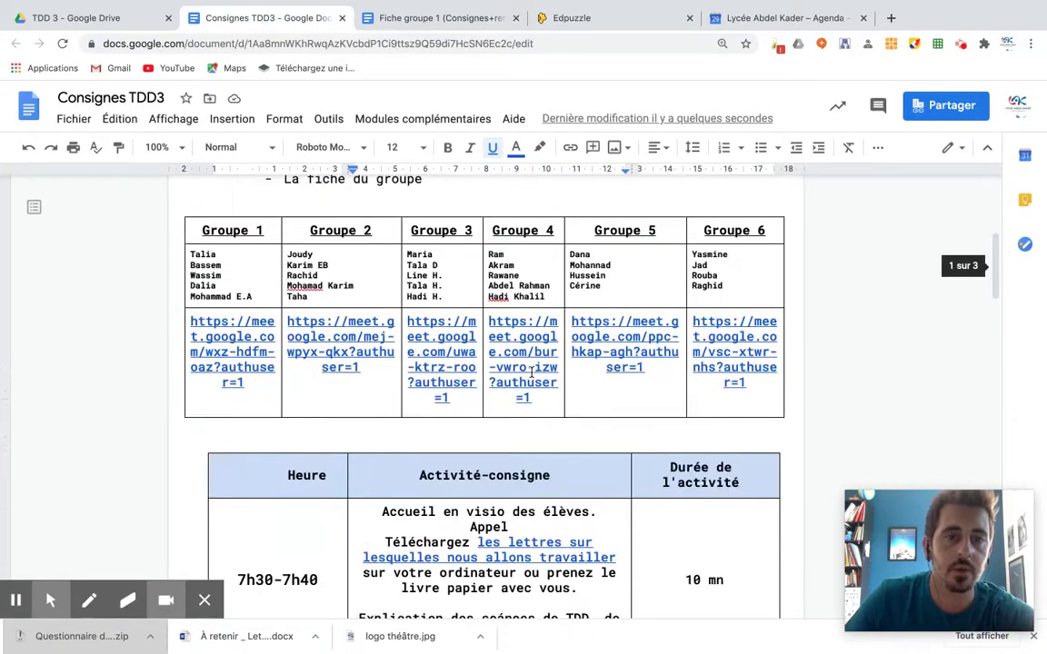
pyautogui.click(216, 343)
pyautogui.click(234, 407)
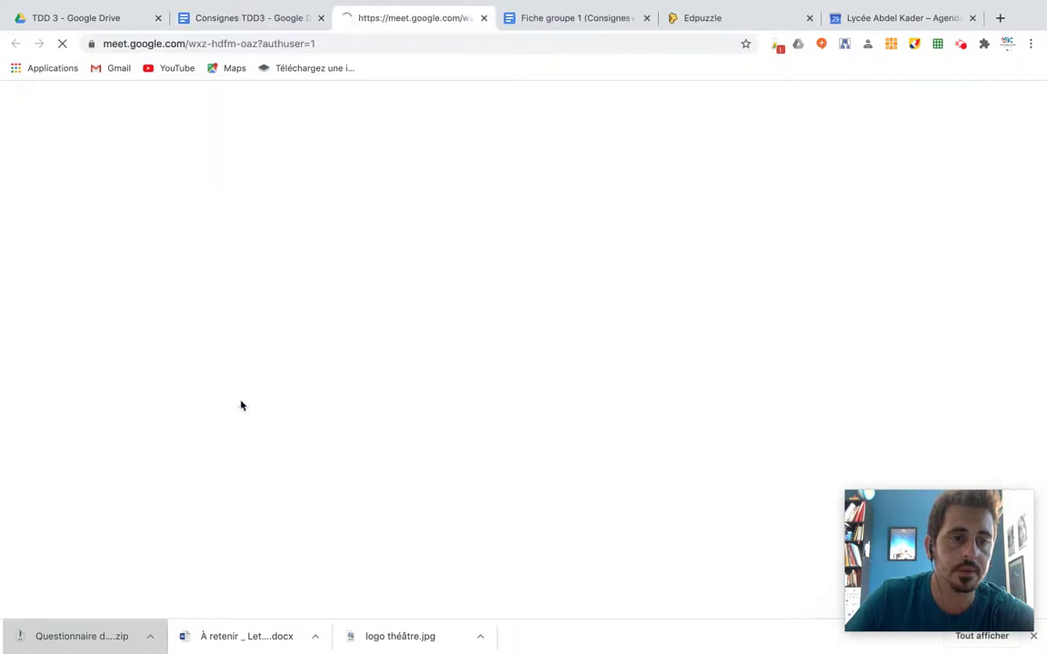
# Open the Groupe 2 Meet link from the group table and check the Groupe 1 and Groupe 2 meeting pages
pyautogui.click(248, 20)
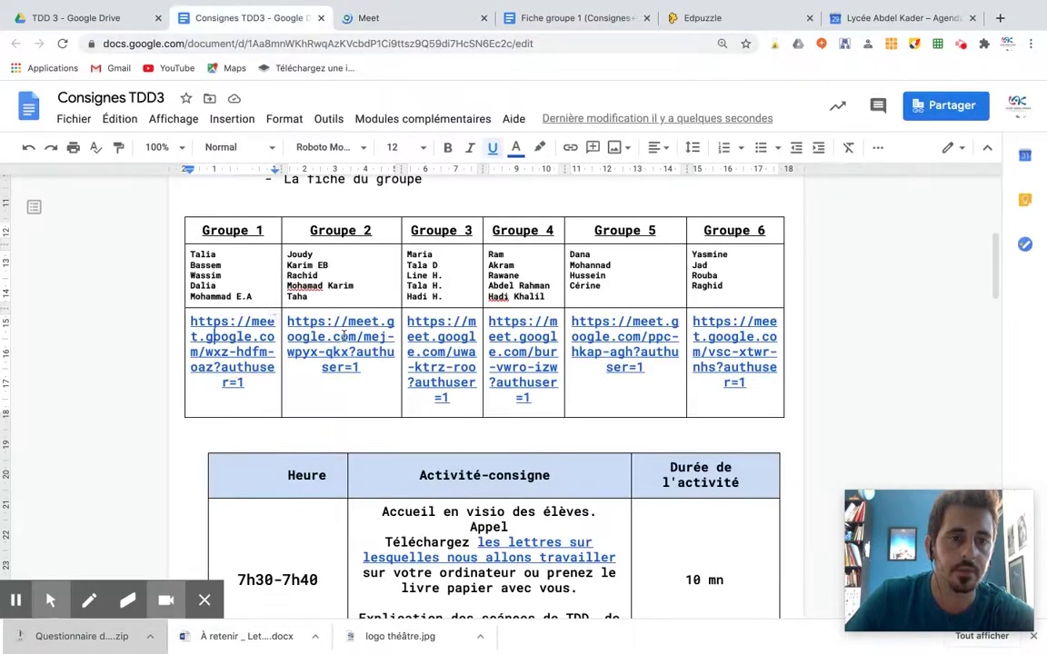
pyautogui.click(298, 338)
pyautogui.click(318, 389)
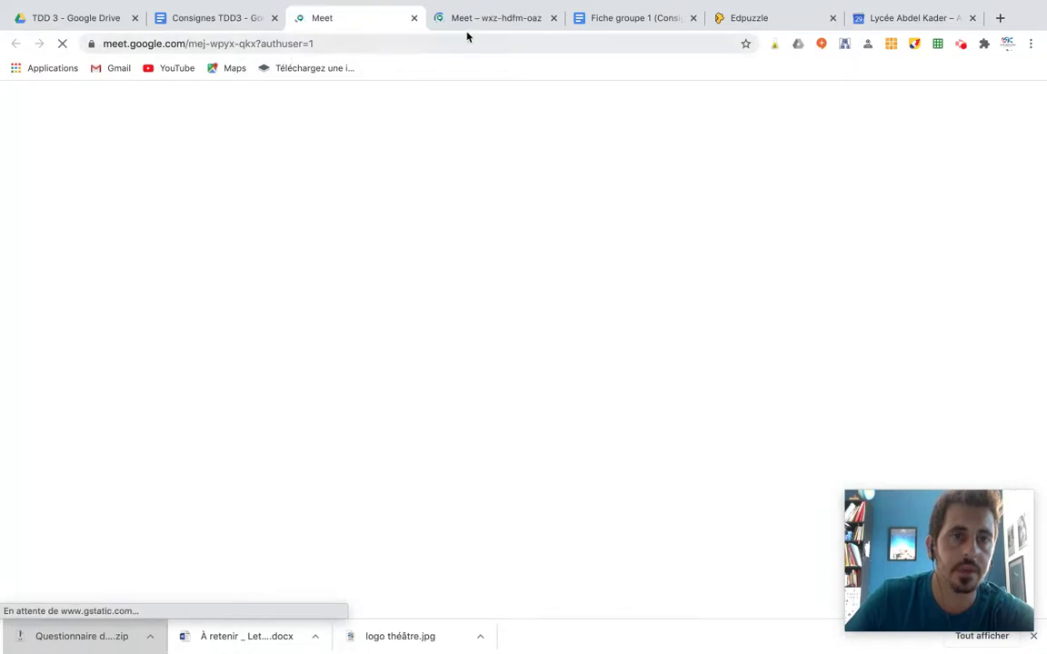
pyautogui.click(473, 20)
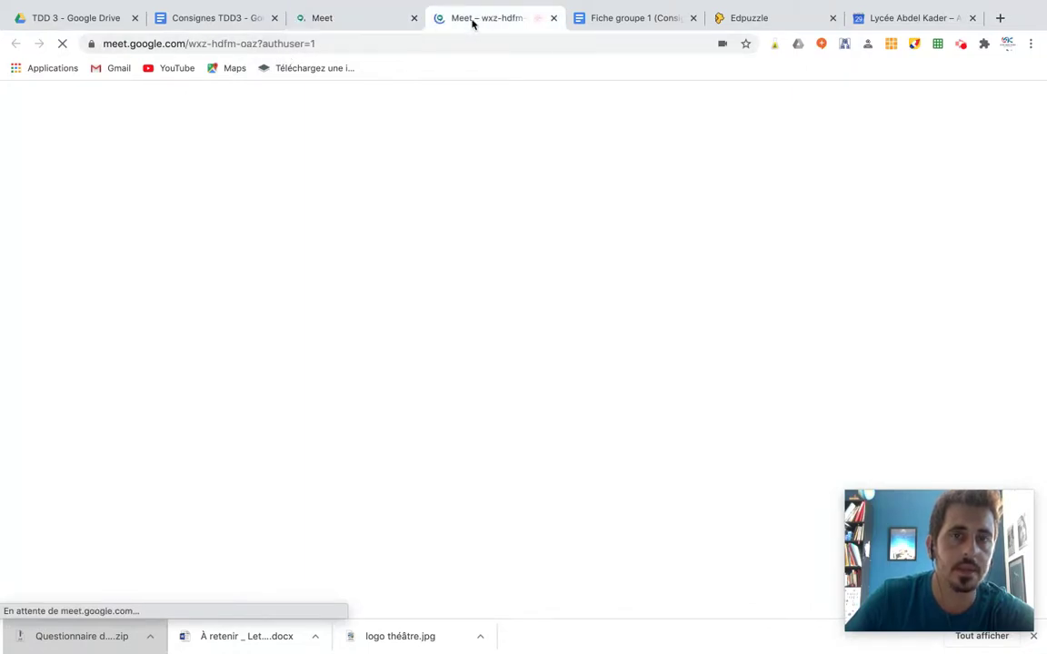
pyautogui.click(364, 20)
# Open the Groupe 3 and Groupe 4 Meet links from the group table in Consignes TDD3
pyautogui.click(222, 20)
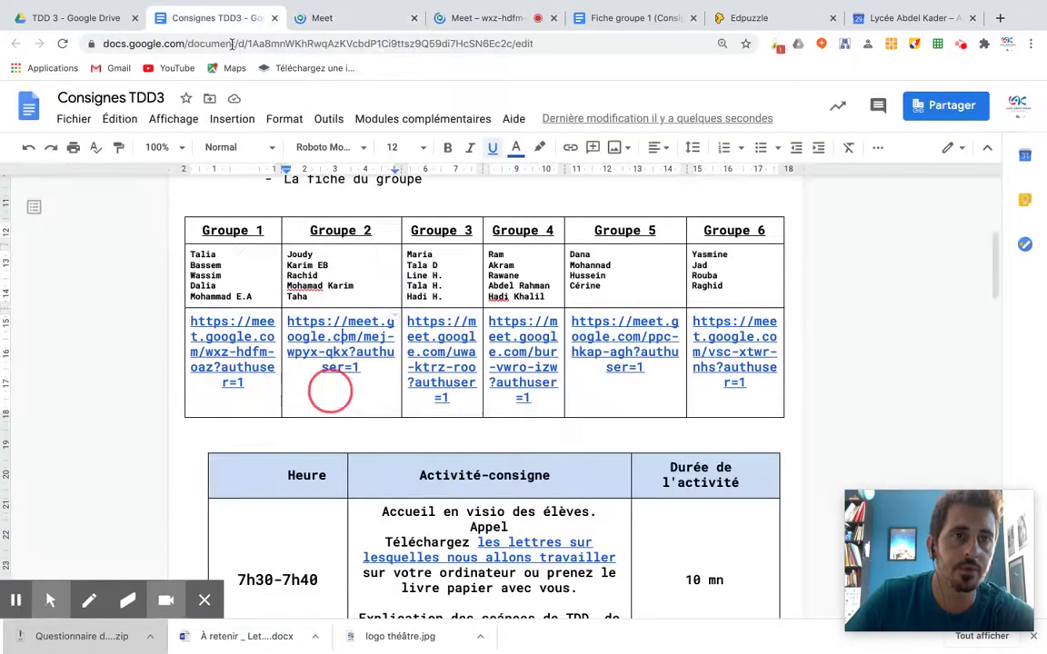
pyautogui.click(438, 363)
pyautogui.click(452, 423)
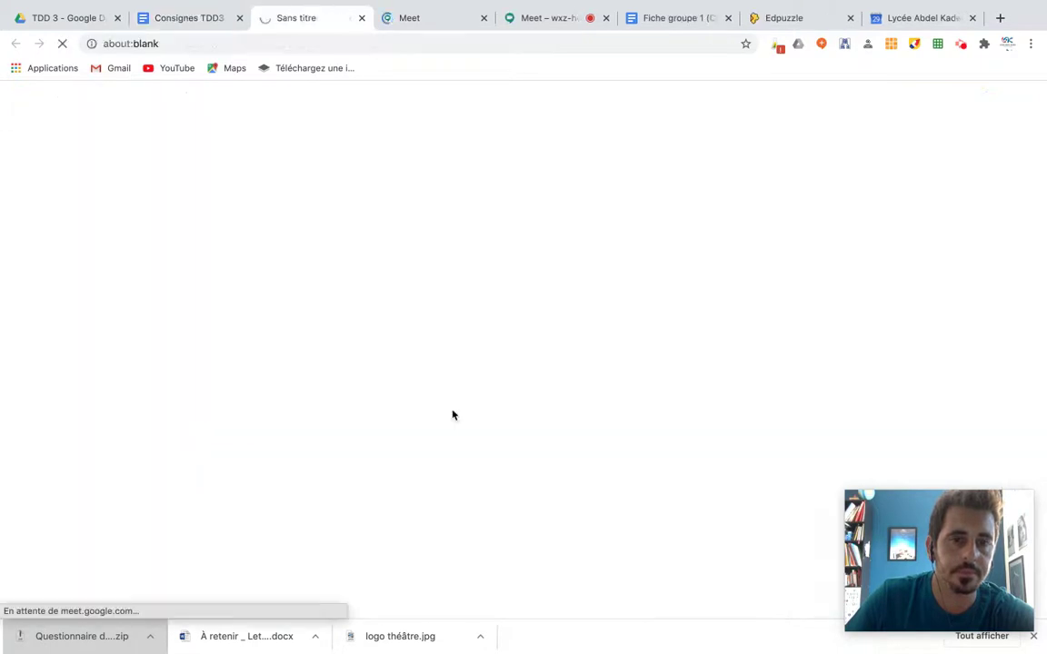
pyautogui.click(193, 18)
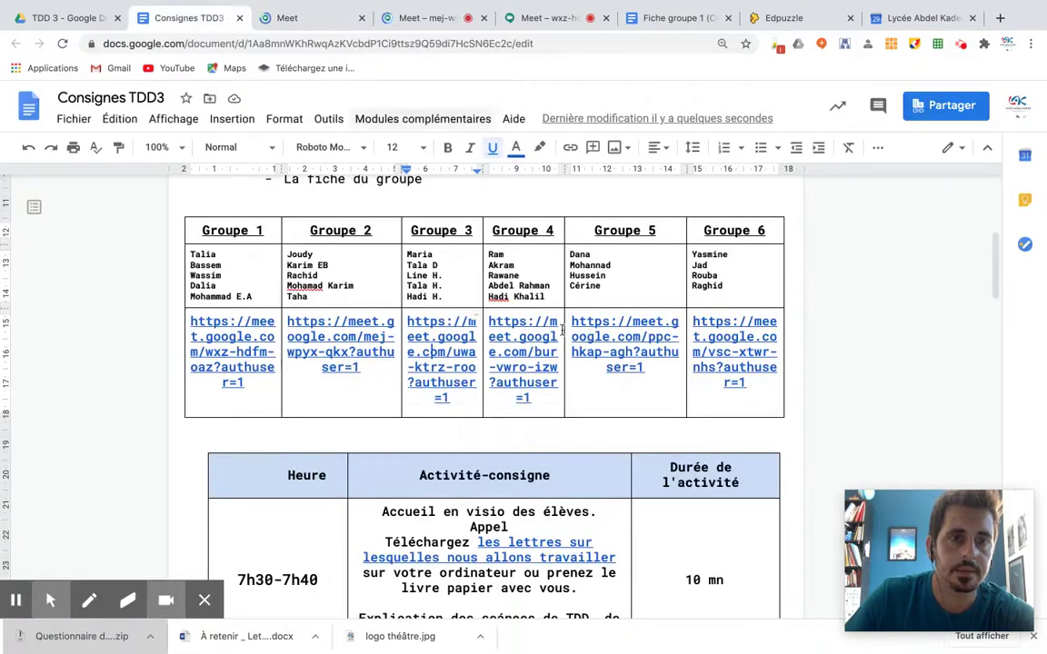
pyautogui.click(500, 398)
pyautogui.click(562, 424)
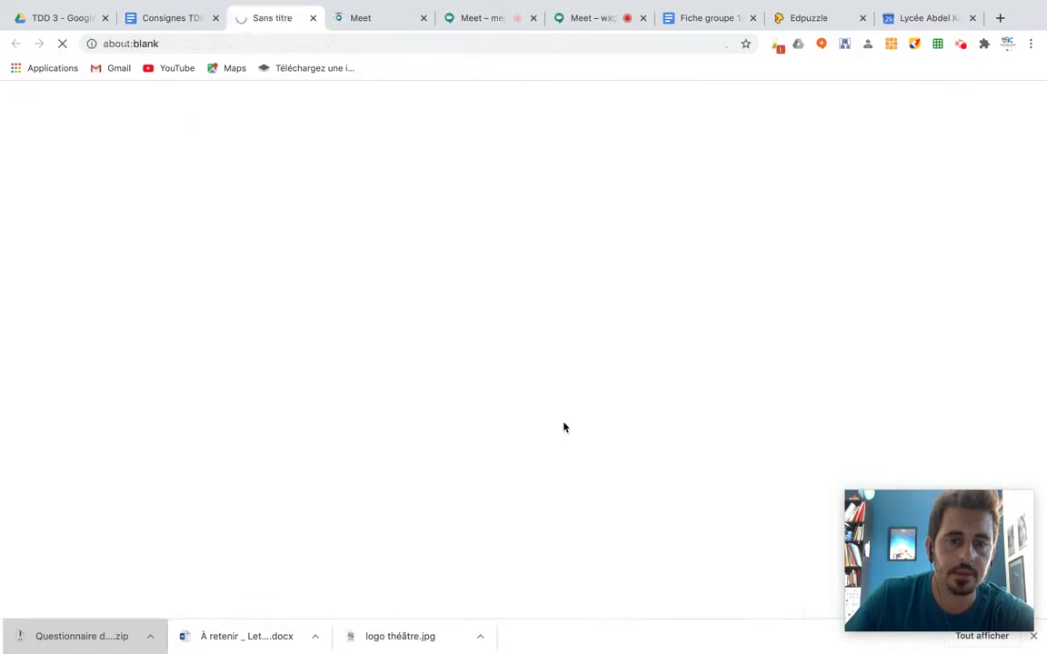
# Ask to join the Groupe 1 and Groupe 2 meetings from their open Meet pages
pyautogui.click(586, 19)
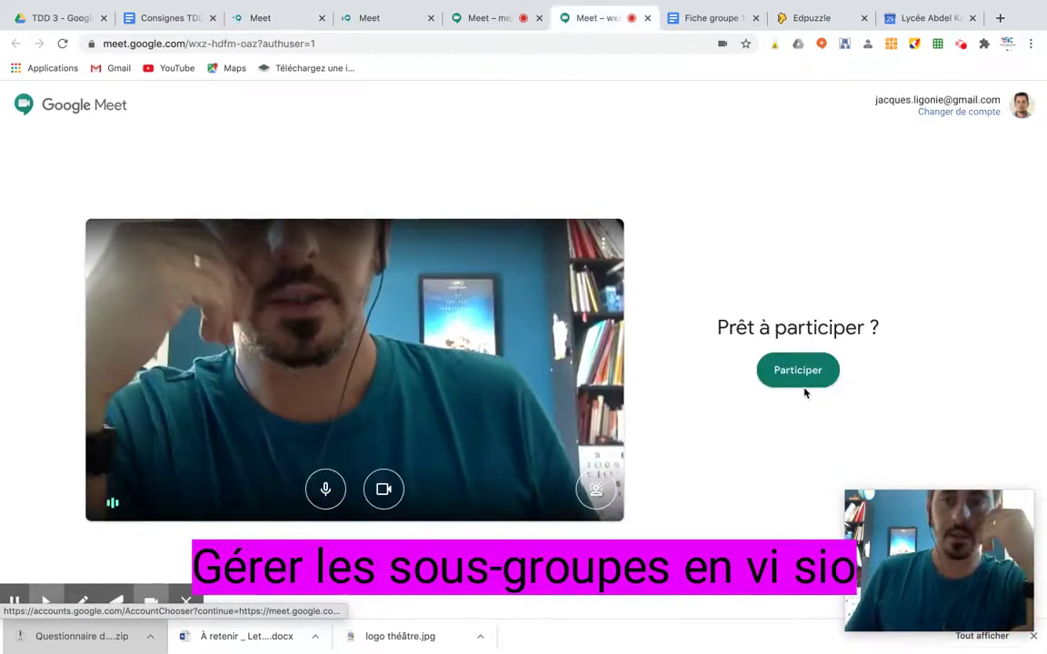
pyautogui.click(804, 371)
pyautogui.click(474, 18)
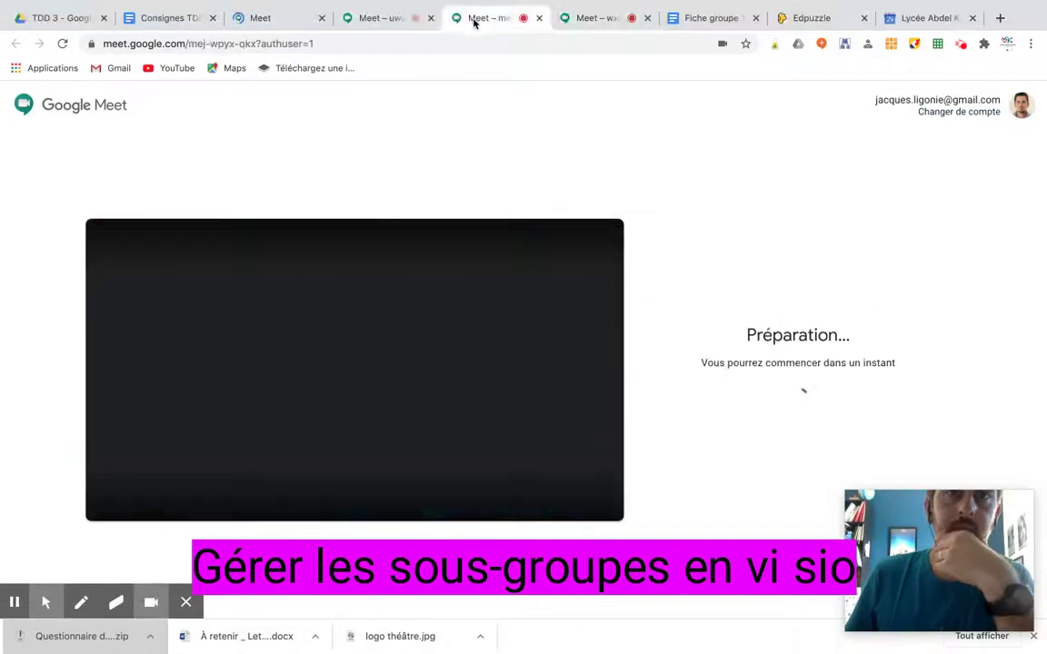
pyautogui.click(798, 370)
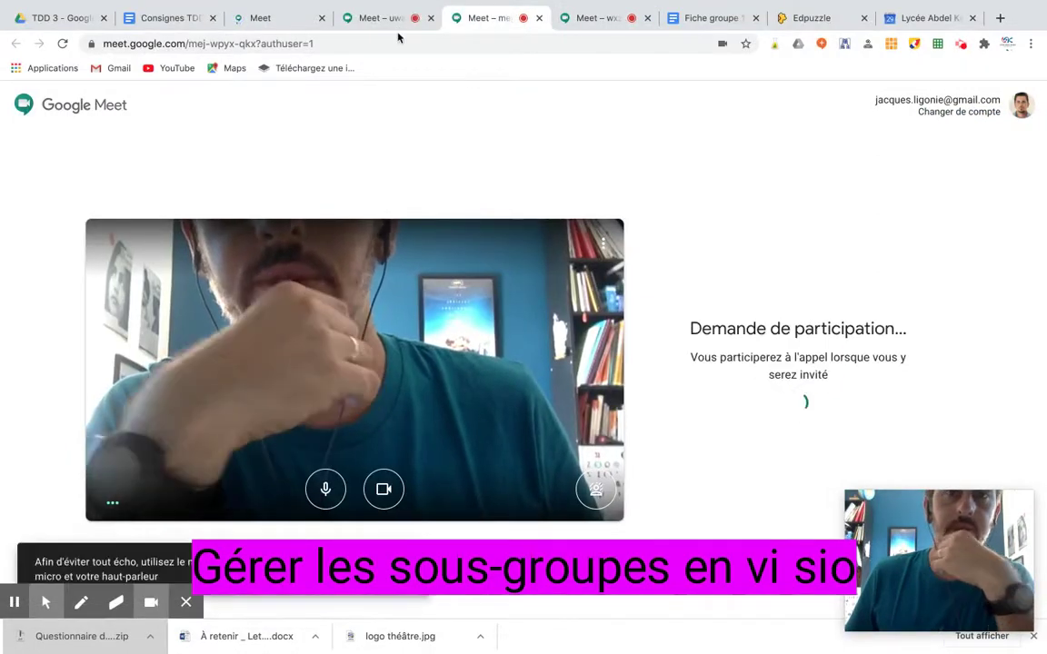
# Ask to join the Groupe 3 and Groupe 4 meetings from their open Meet pages
pyautogui.click(401, 19)
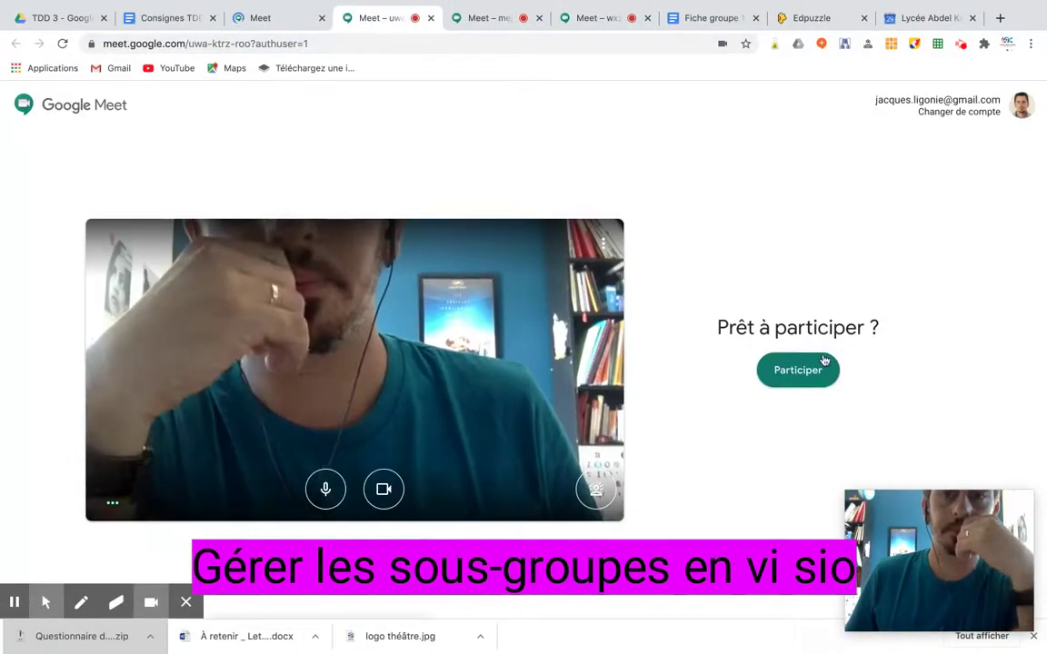
pyautogui.click(816, 364)
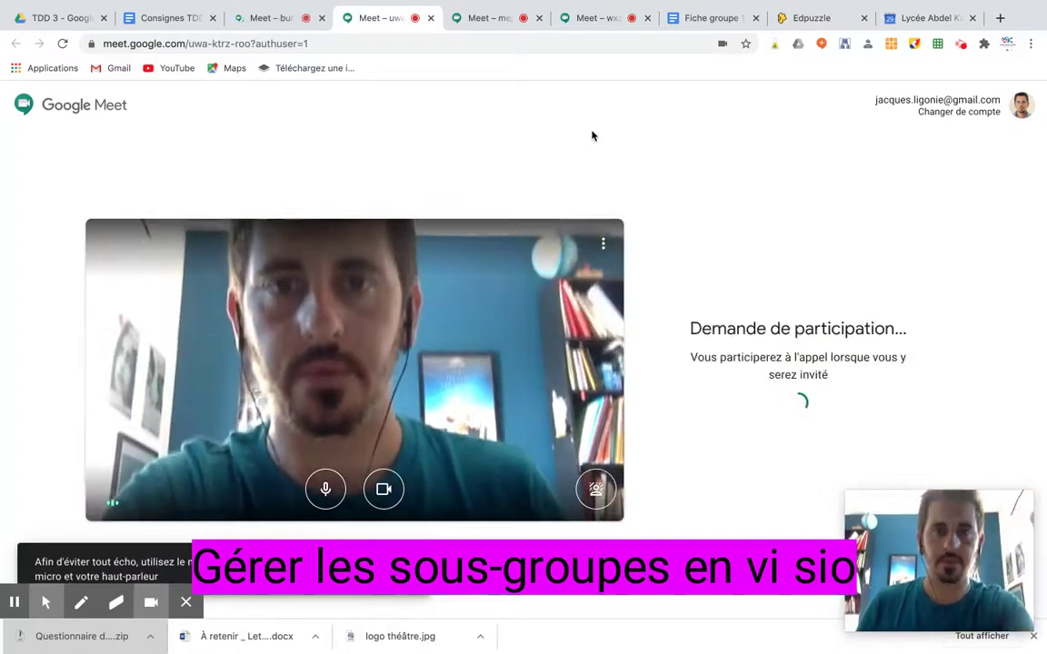
pyautogui.click(282, 19)
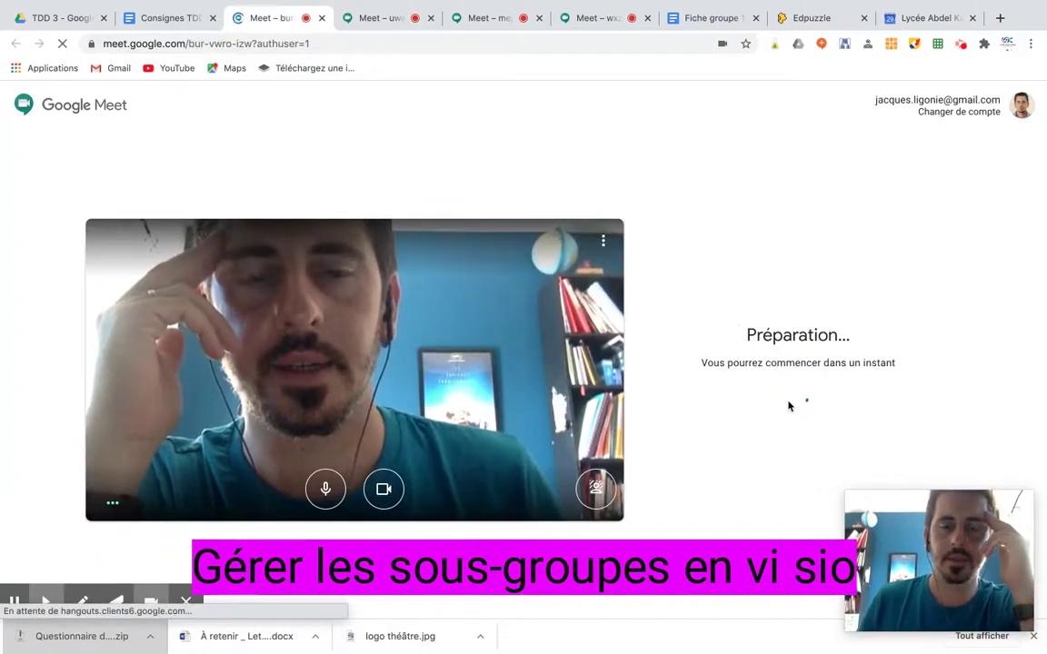
pyautogui.click(794, 374)
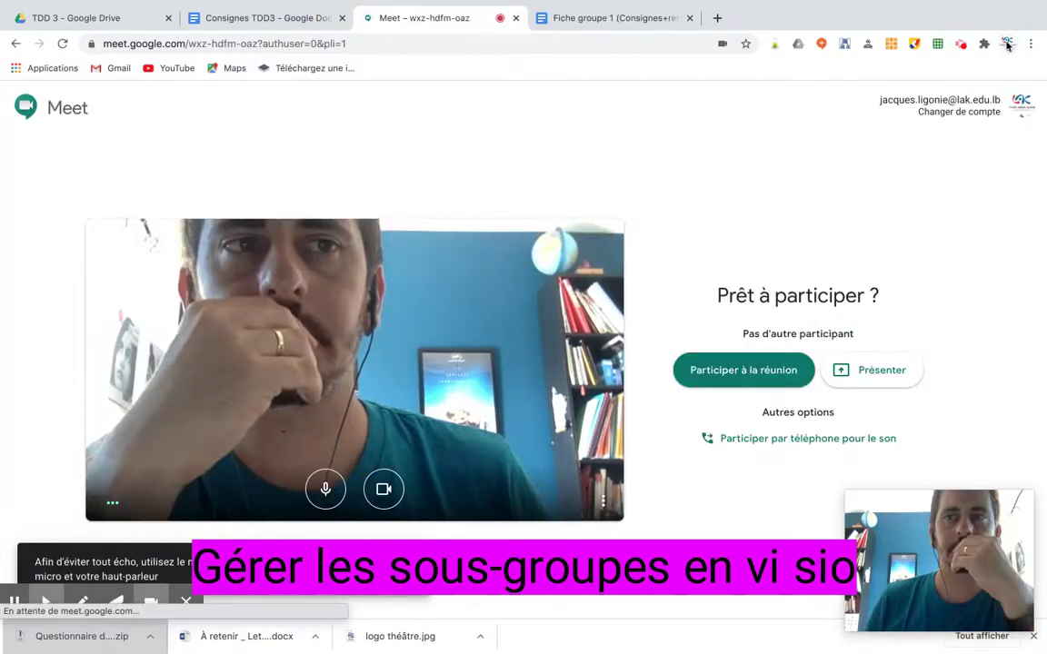
# Check which account the browser profile uses and join the Groupe 1 meeting with the school account
pyautogui.click(1006, 43)
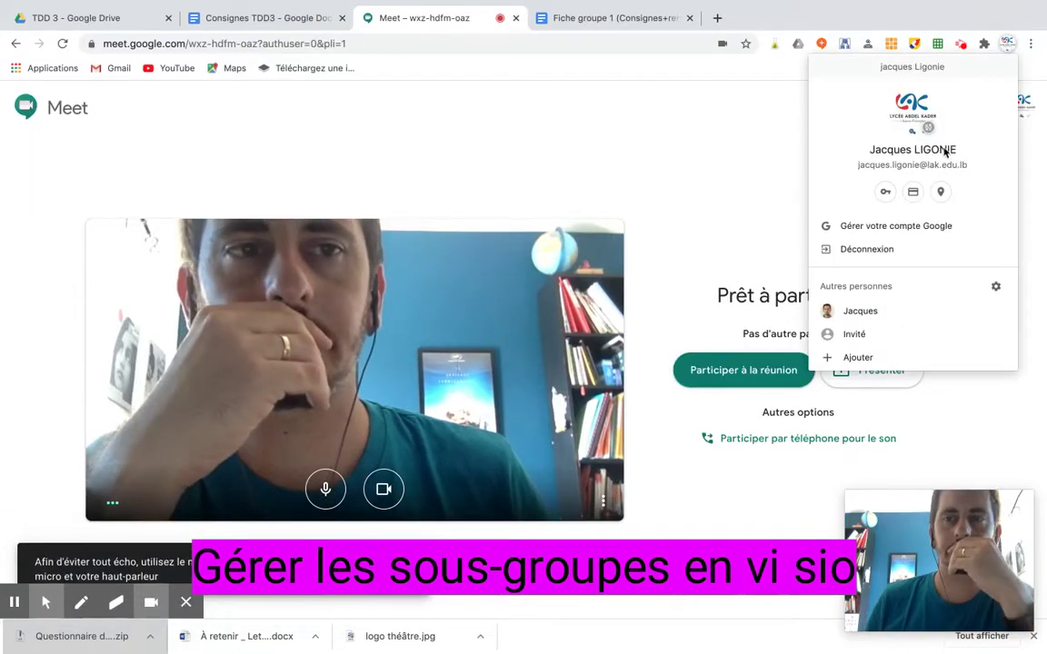
pyautogui.click(657, 156)
pyautogui.click(694, 368)
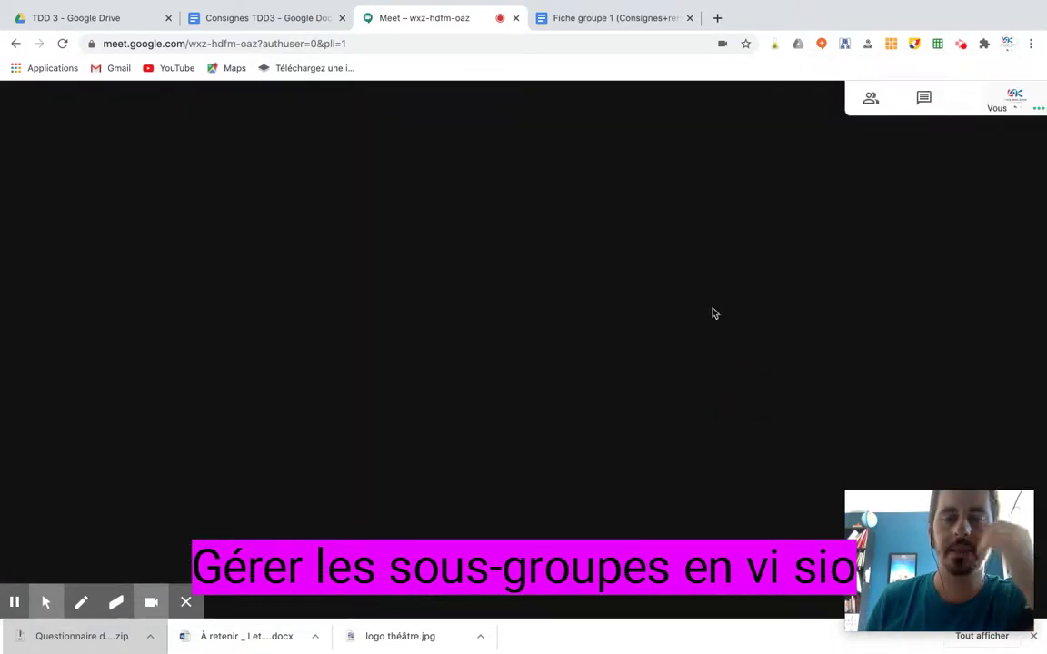
# Go back to the Consignes TDD3 document and open the Groupe 2 Meet link again
pyautogui.click(259, 18)
pyautogui.click(351, 337)
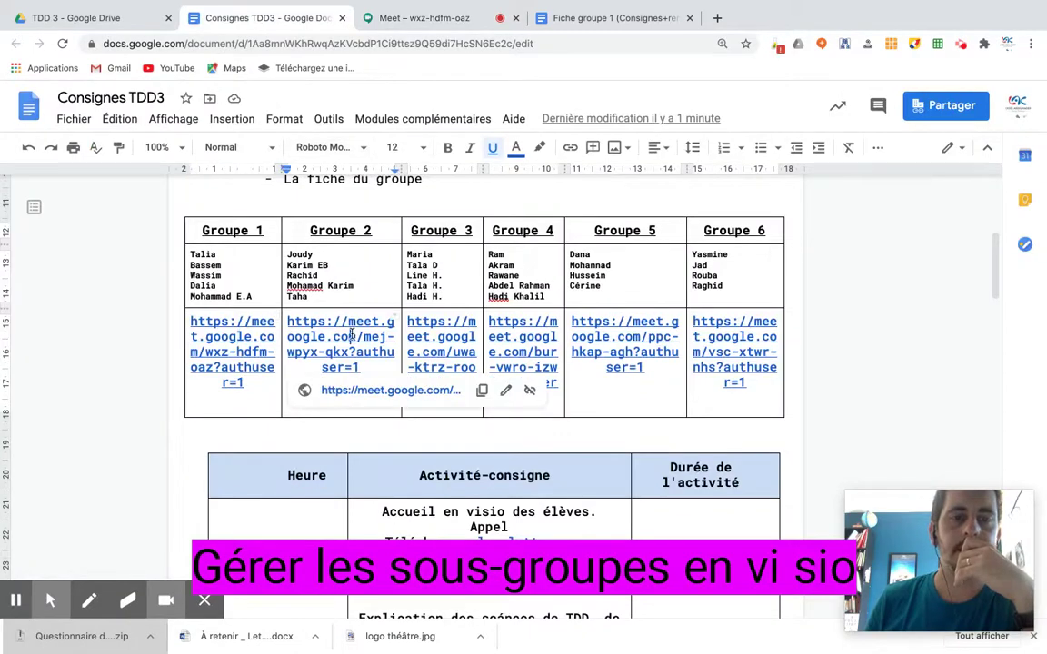
pyautogui.click(348, 391)
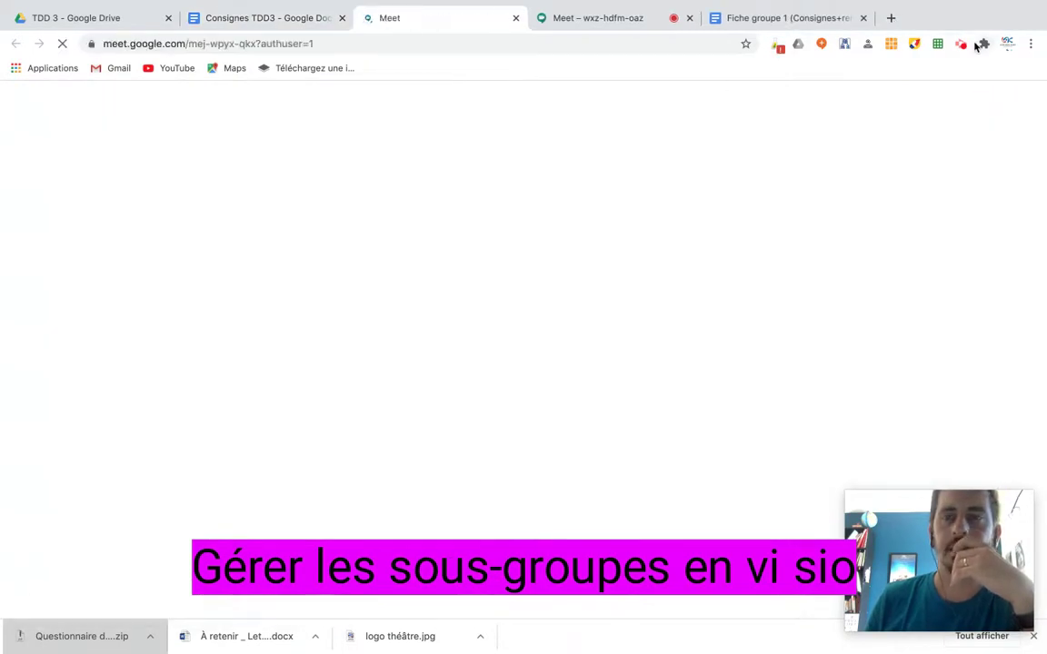
# Switch the Groupe 2 Meet page to the school account and join the meeting
pyautogui.click(579, 17)
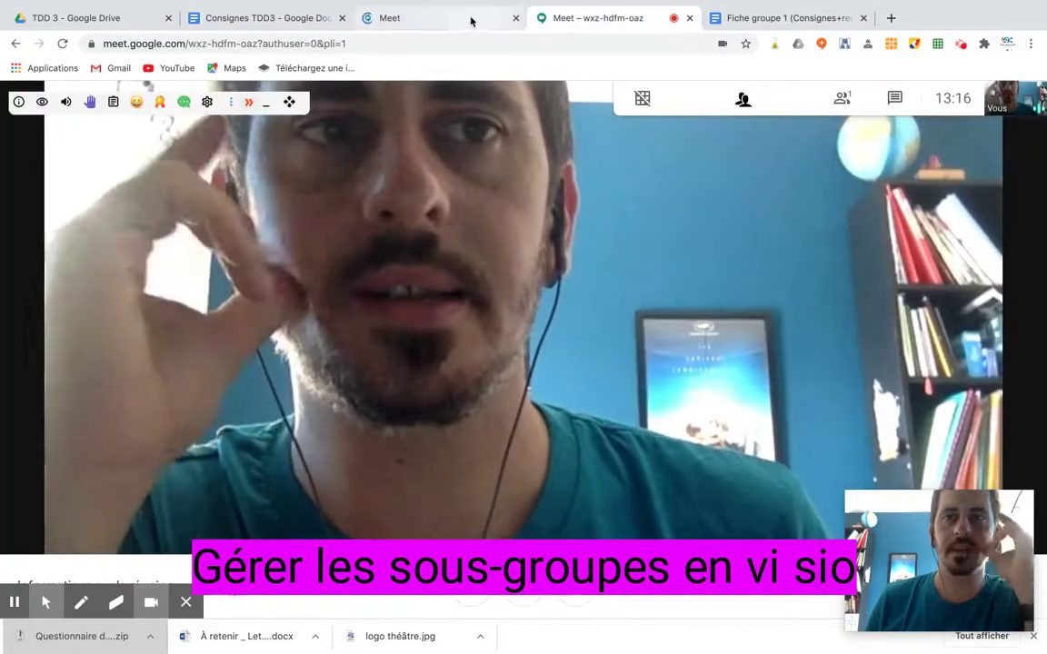
pyautogui.click(472, 18)
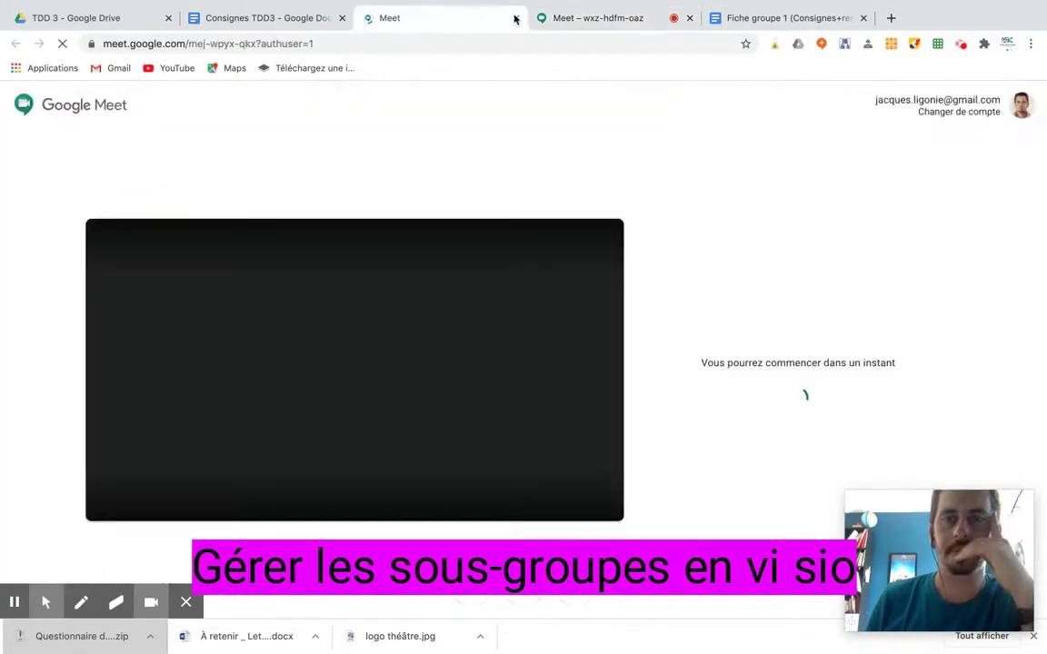
pyautogui.click(972, 112)
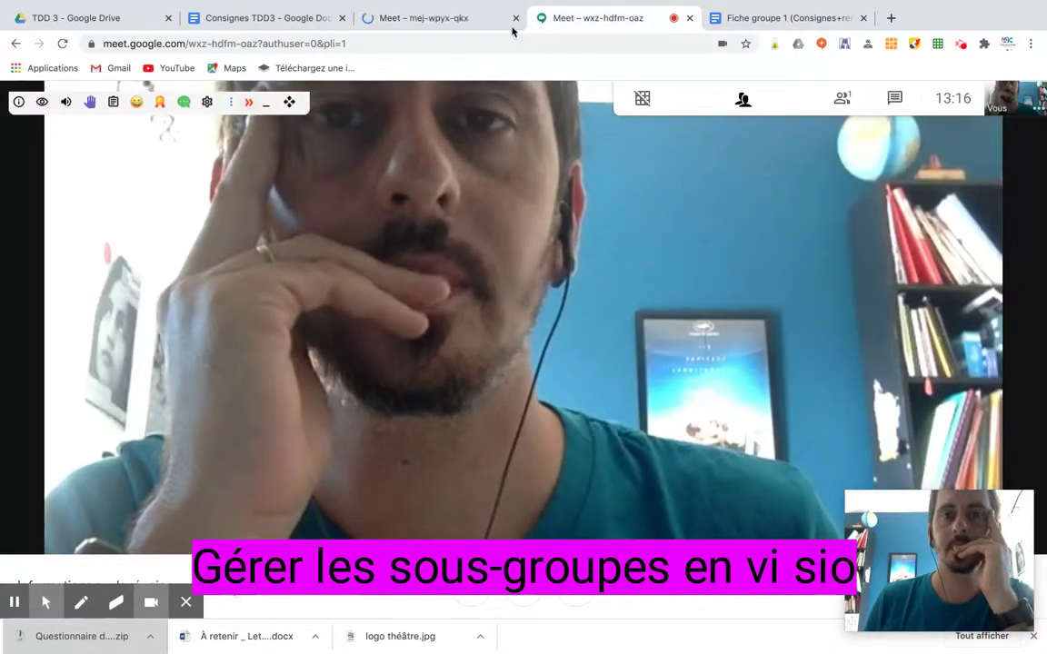
pyautogui.click(447, 24)
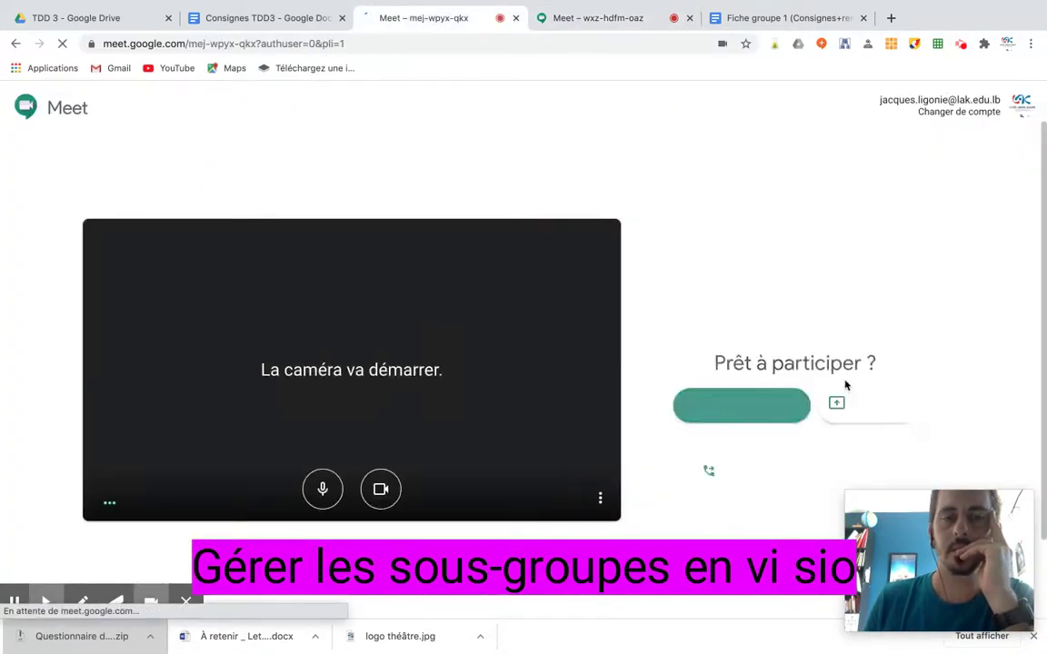
pyautogui.click(741, 377)
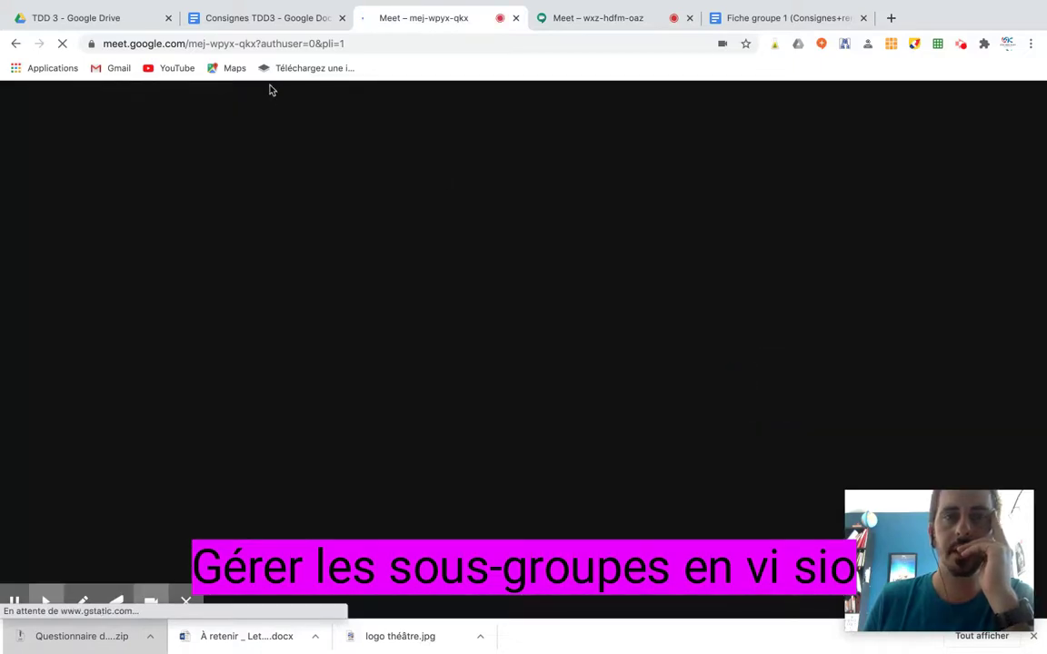
# Open the Groupe 3 Meet link from the Consignes TDD3 document and join that meeting with the school account
pyautogui.click(257, 16)
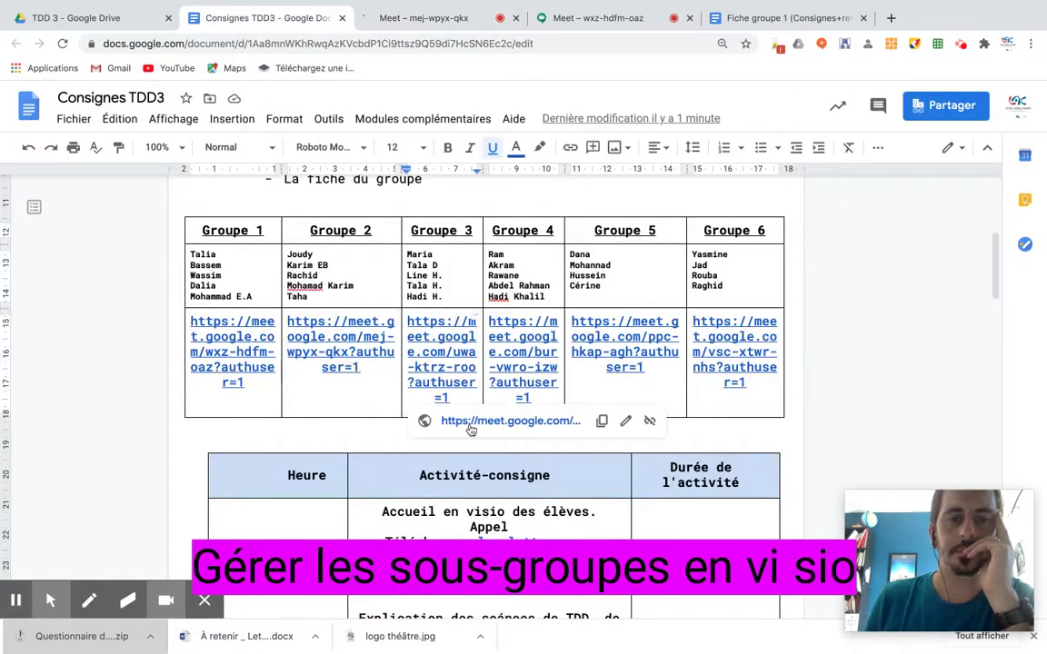
pyautogui.click(473, 422)
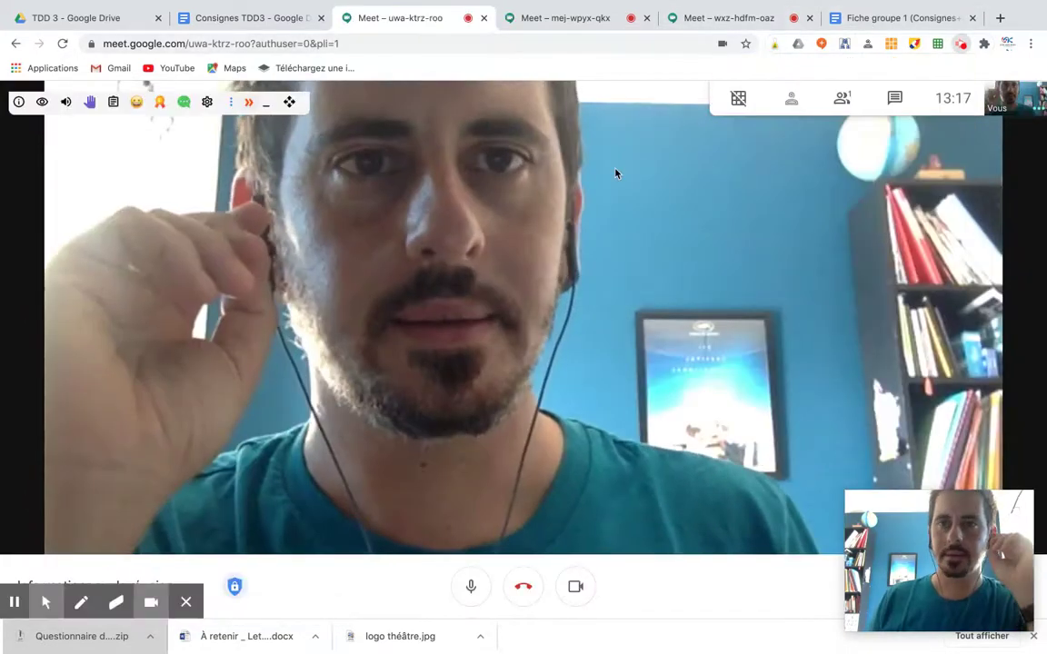
# Look over the open group meetings and the table of Meet links in Consignes TDD3
pyautogui.click(623, 18)
pyautogui.hotkey('ctrl', 'Tab')
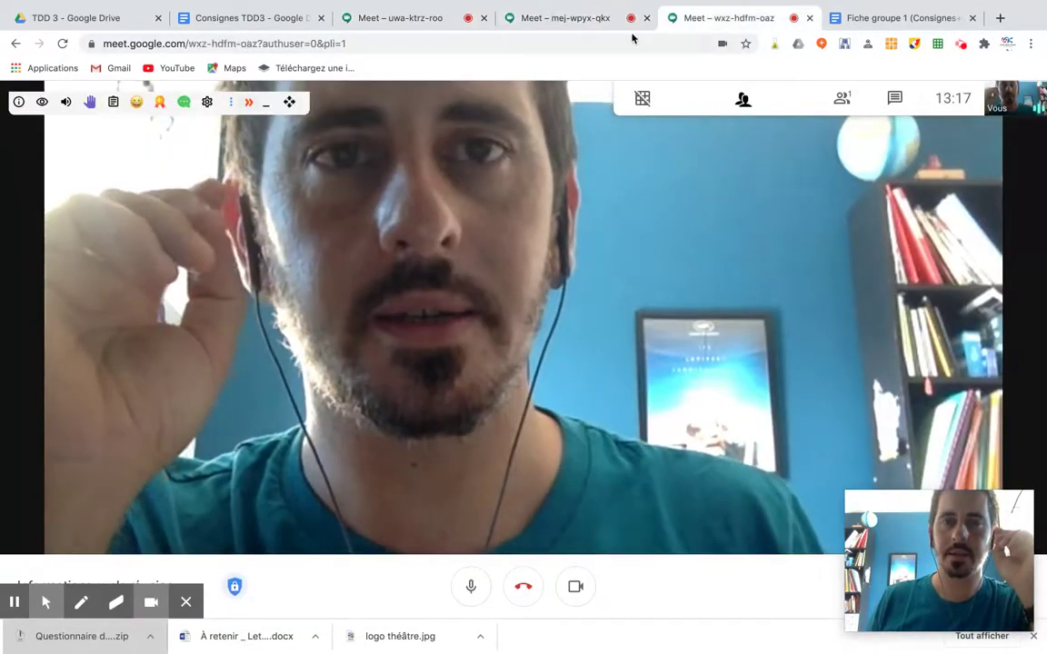
pyautogui.click(259, 22)
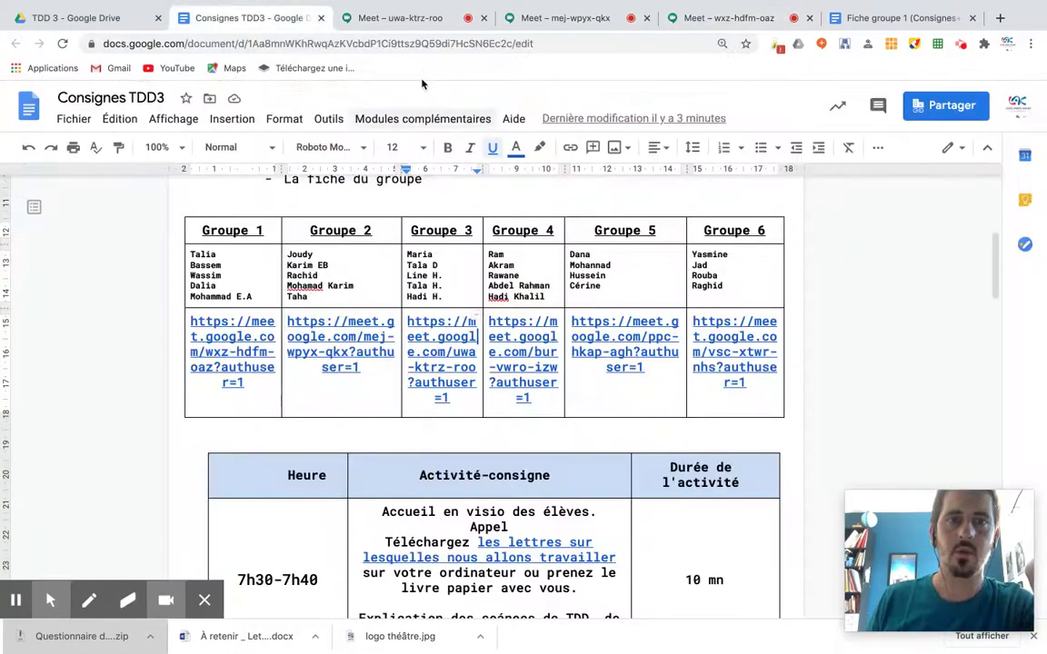
pyautogui.click(406, 21)
pyautogui.click(549, 19)
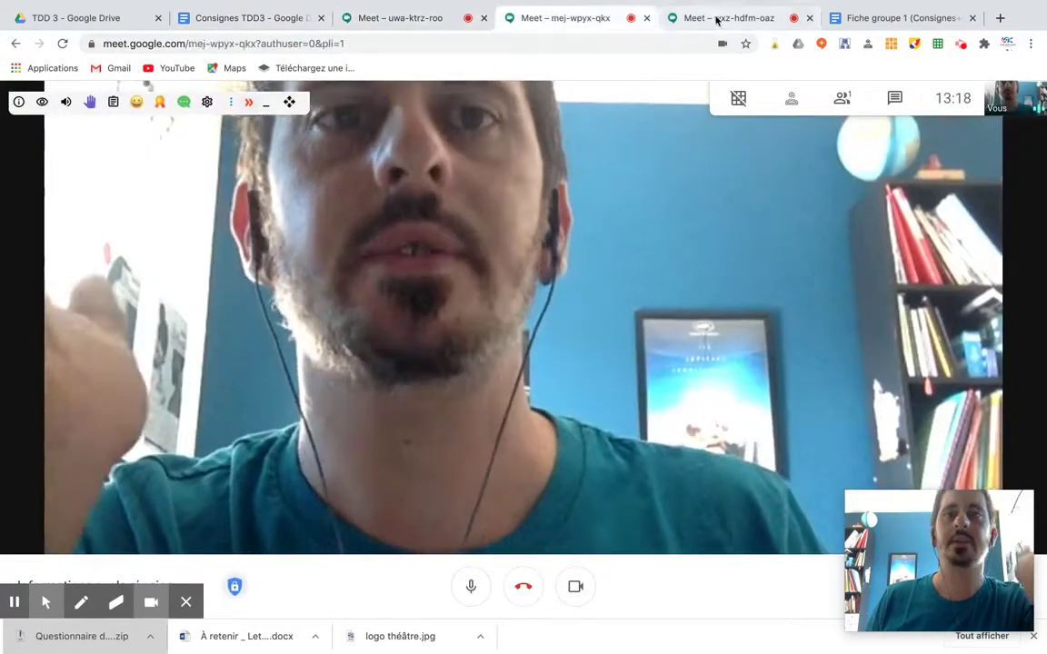
# Turn off the microphone and camera in the Groupe 1, Groupe 2 and Groupe 3 meetings
pyautogui.click(716, 21)
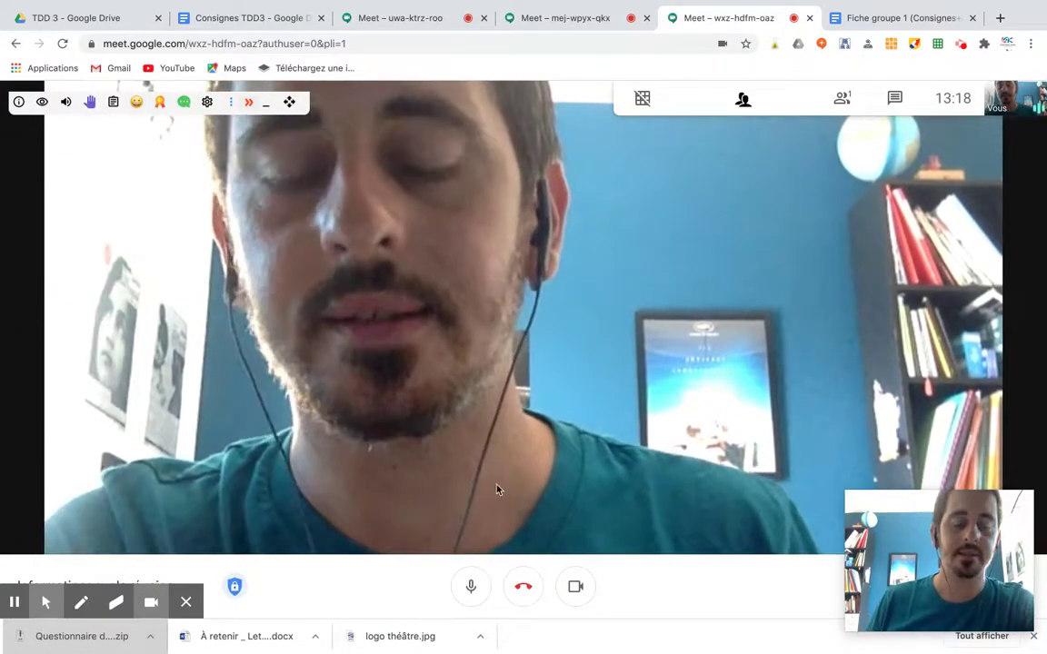
pyautogui.click(470, 589)
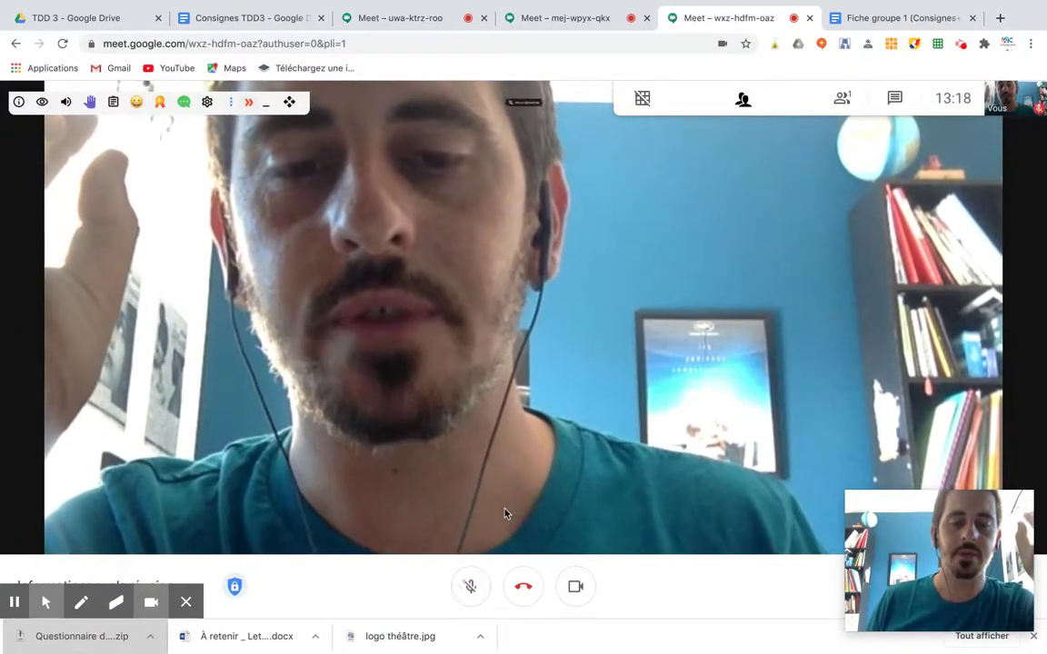
pyautogui.click(577, 589)
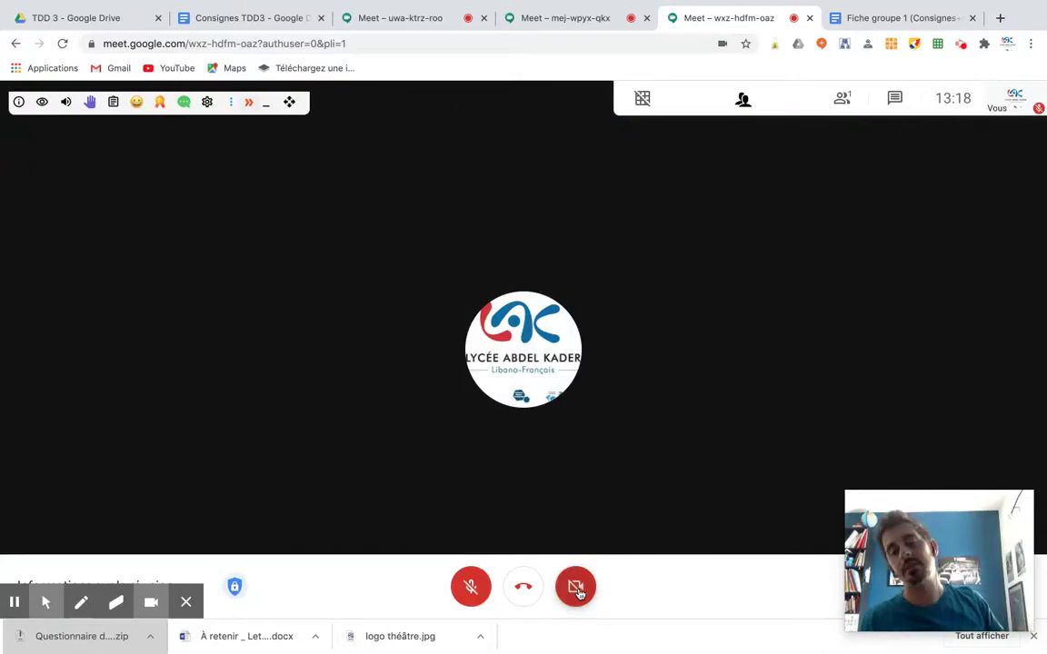
pyautogui.click(522, 20)
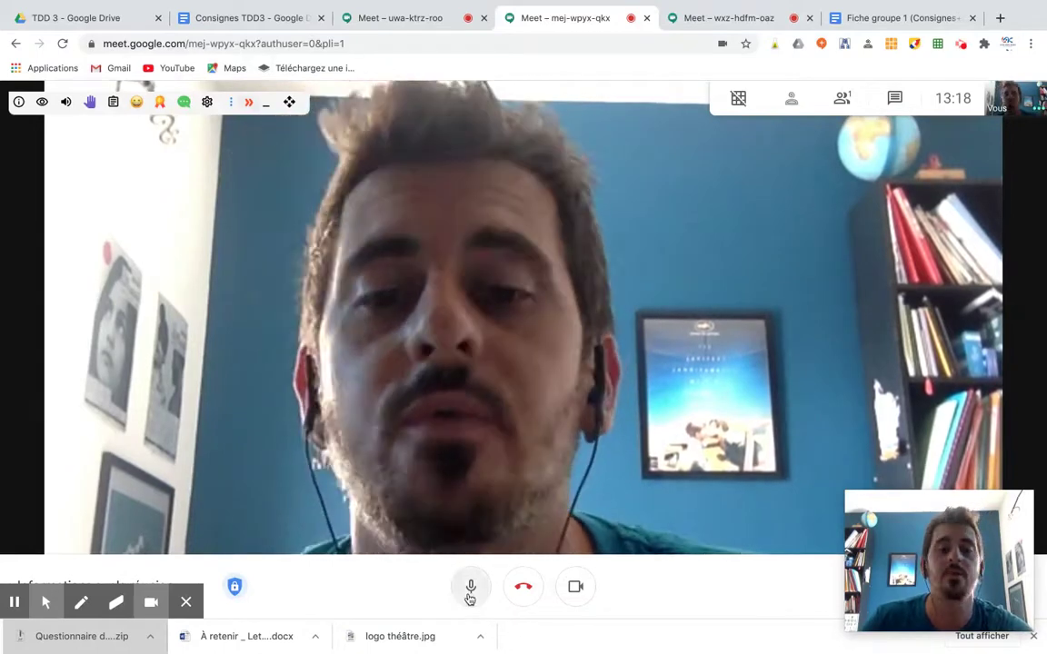
pyautogui.click(471, 589)
pyautogui.click(572, 589)
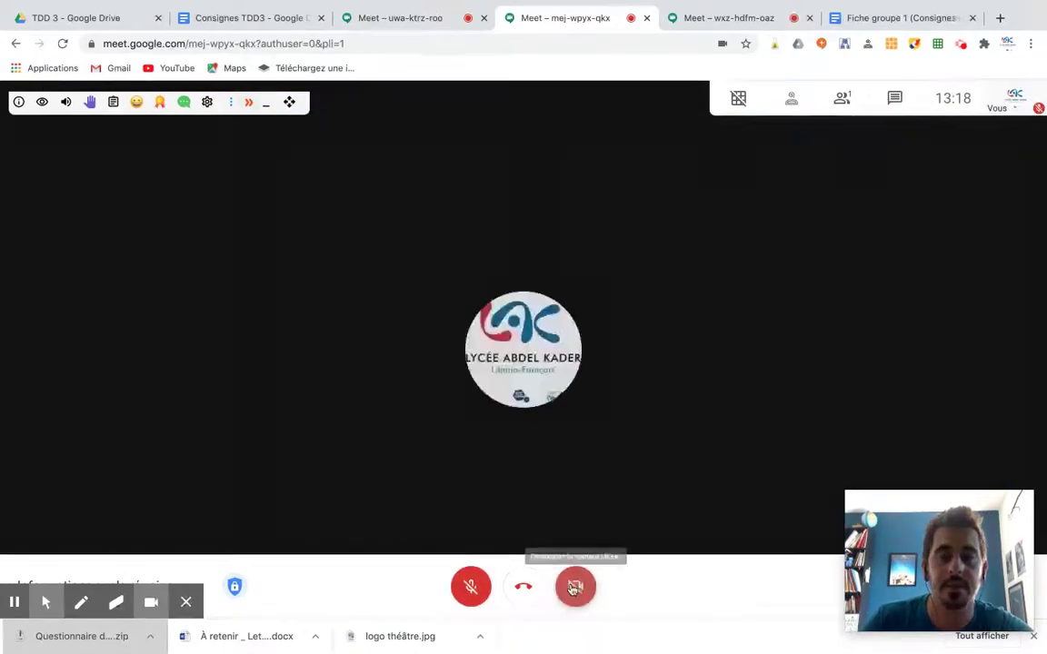
pyautogui.click(432, 23)
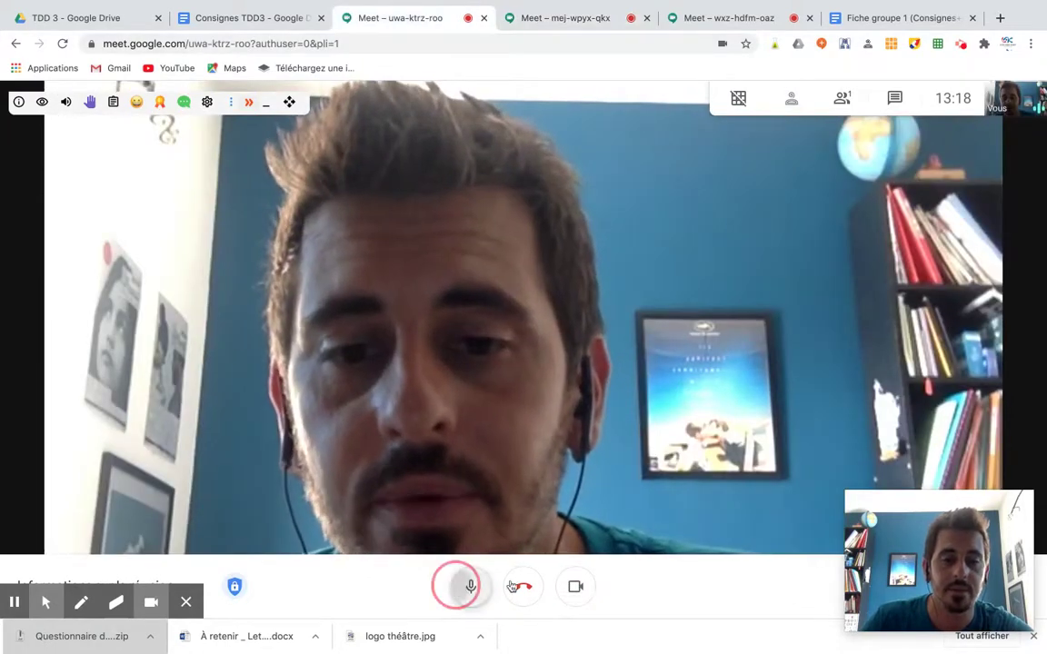
pyautogui.click(470, 587)
pyautogui.click(572, 587)
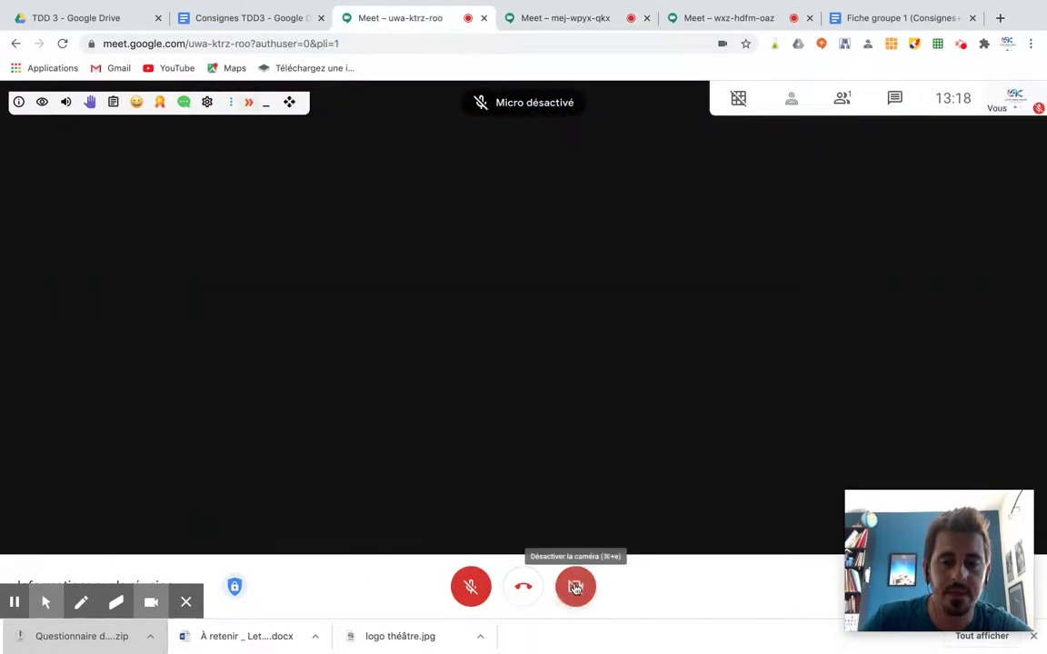
# Mute the incoming sound of the Groupe 1, Groupe 2 and Groupe 3 meetings with the Meet extension
pyautogui.click(549, 26)
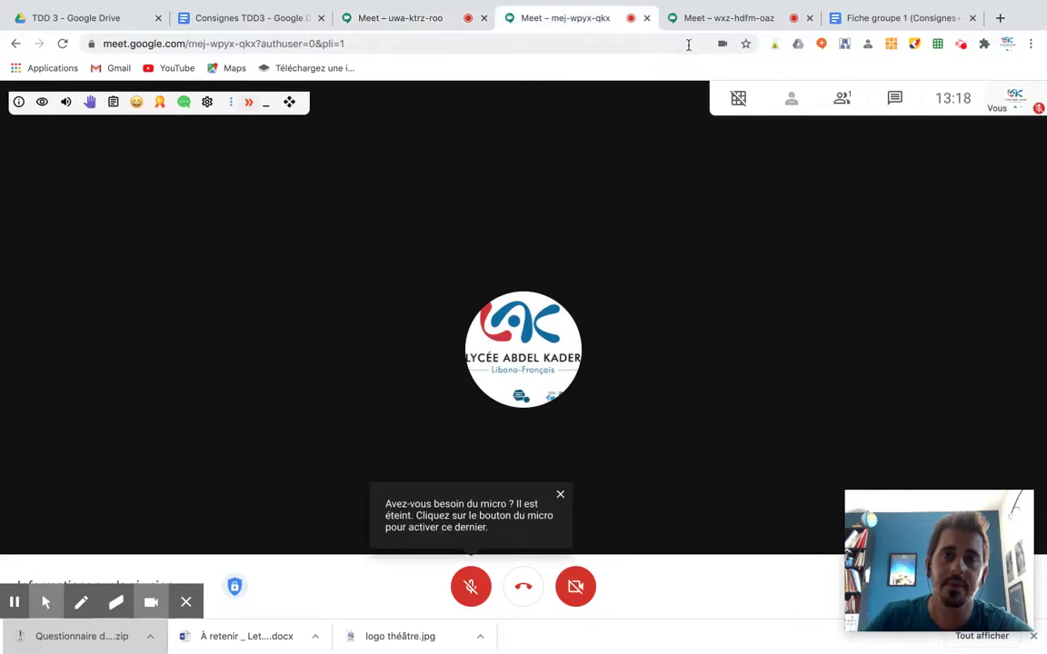
pyautogui.click(703, 25)
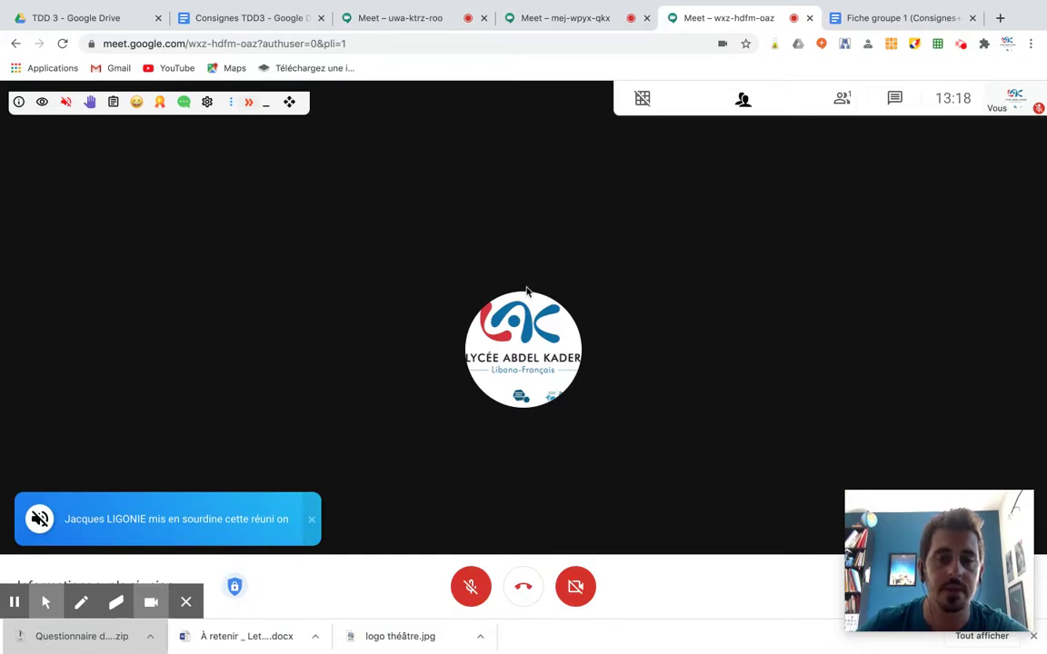
pyautogui.click(592, 26)
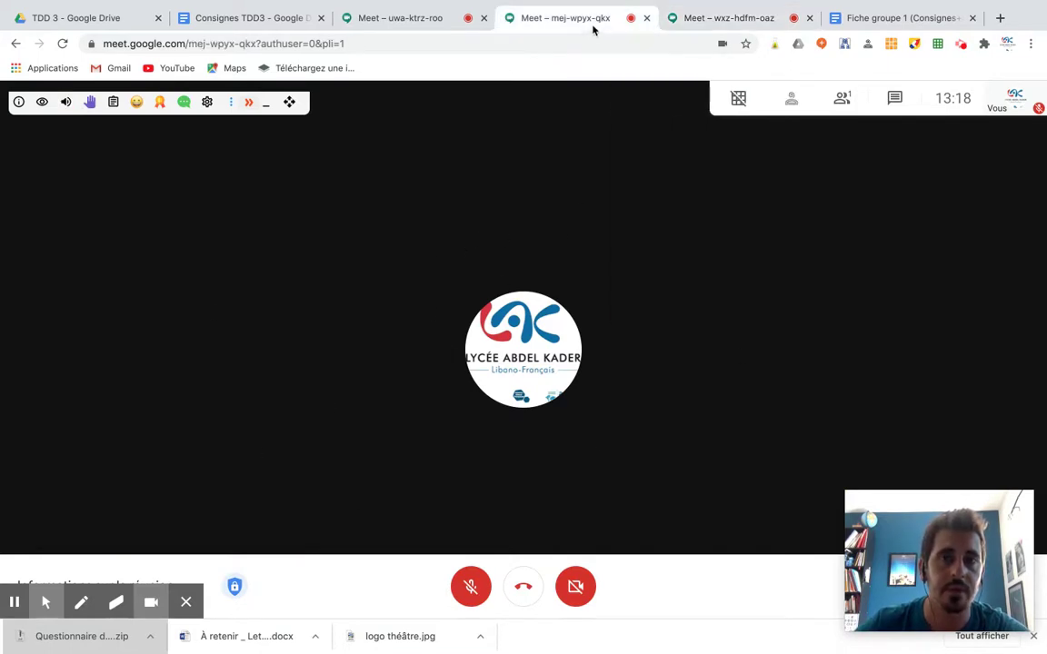
pyautogui.click(65, 101)
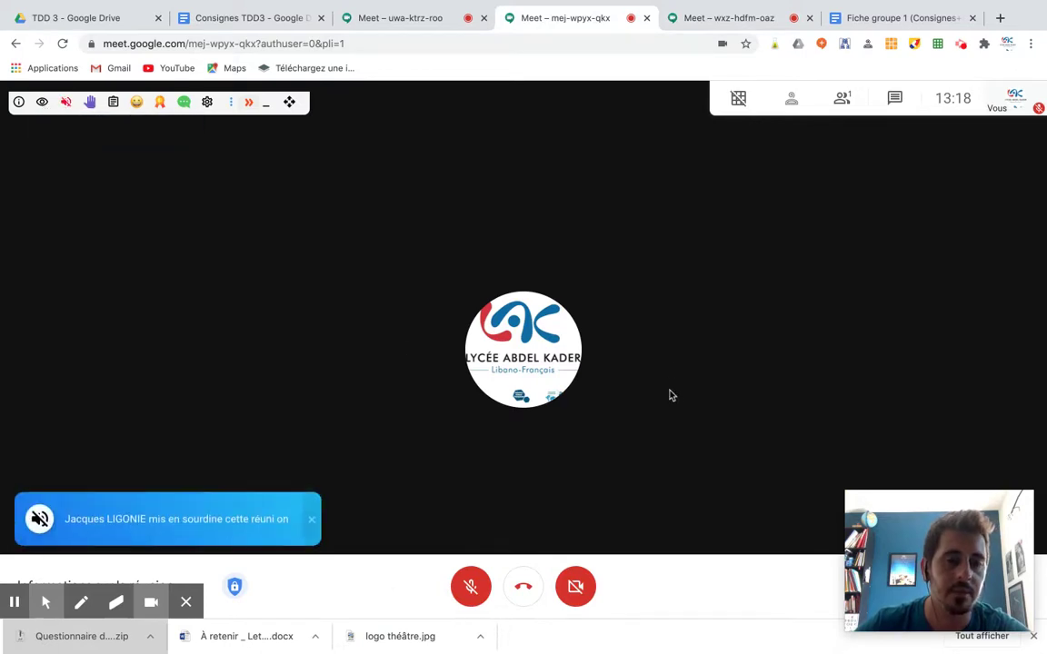
pyautogui.click(418, 22)
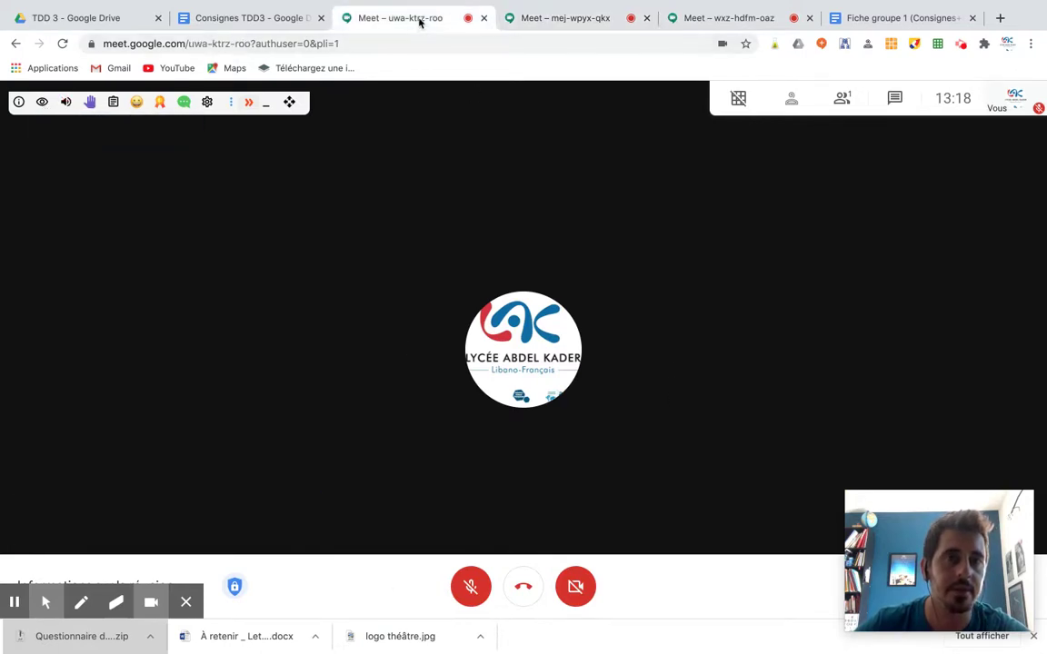
pyautogui.click(66, 103)
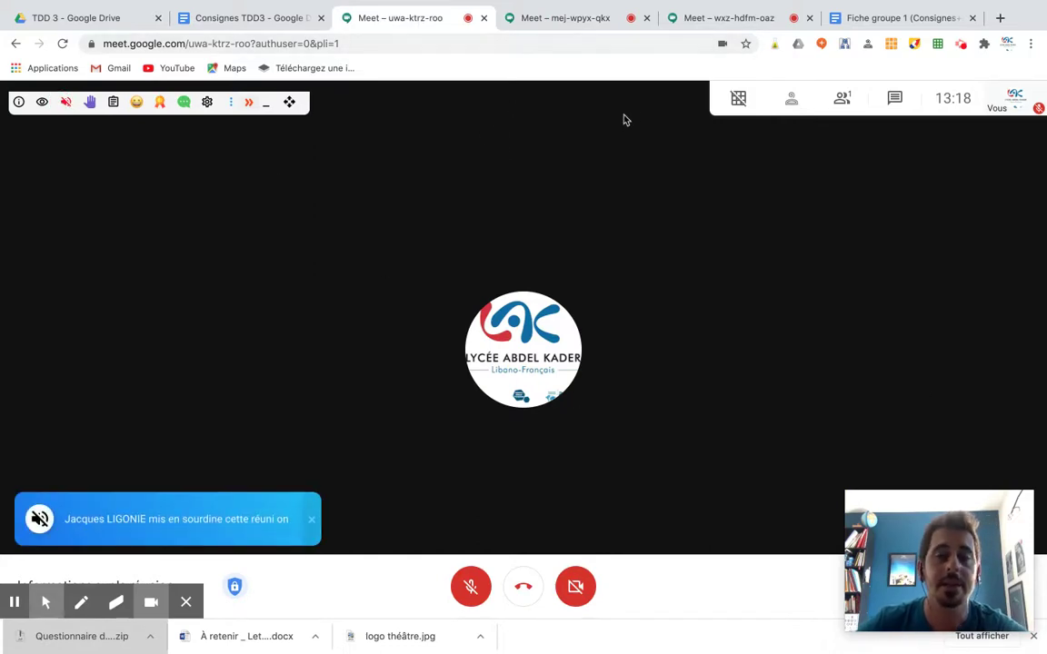
# Read through the student roles and the numbered tasks in the Fiche groupe 1 (Consignes+rendu) document
pyautogui.click(243, 18)
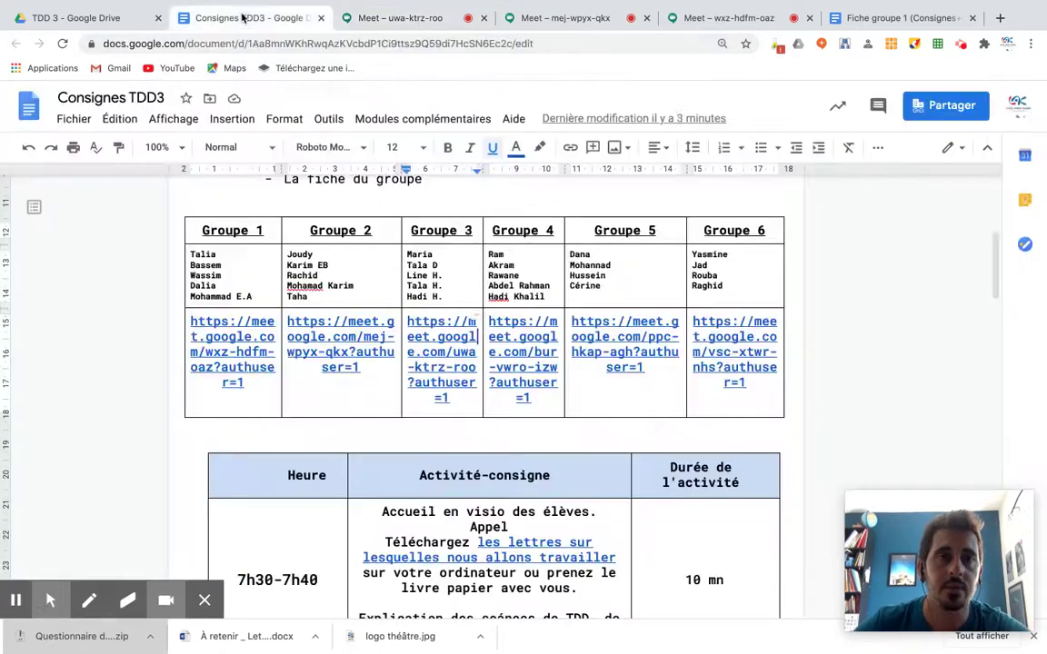
pyautogui.click(900, 30)
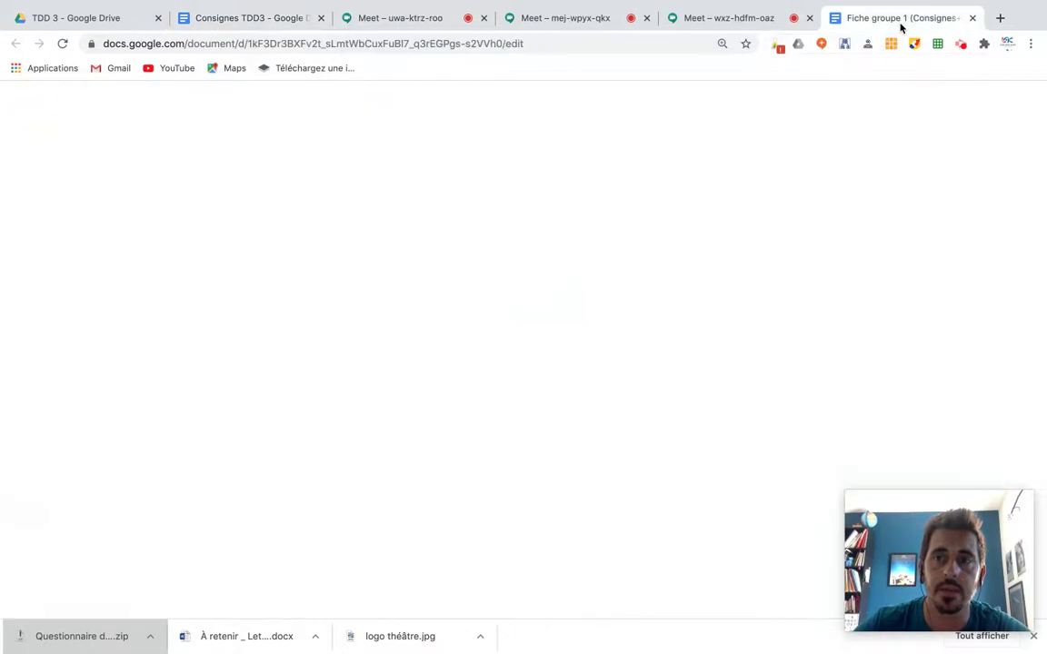
pyautogui.scroll(-10, 459, 358)
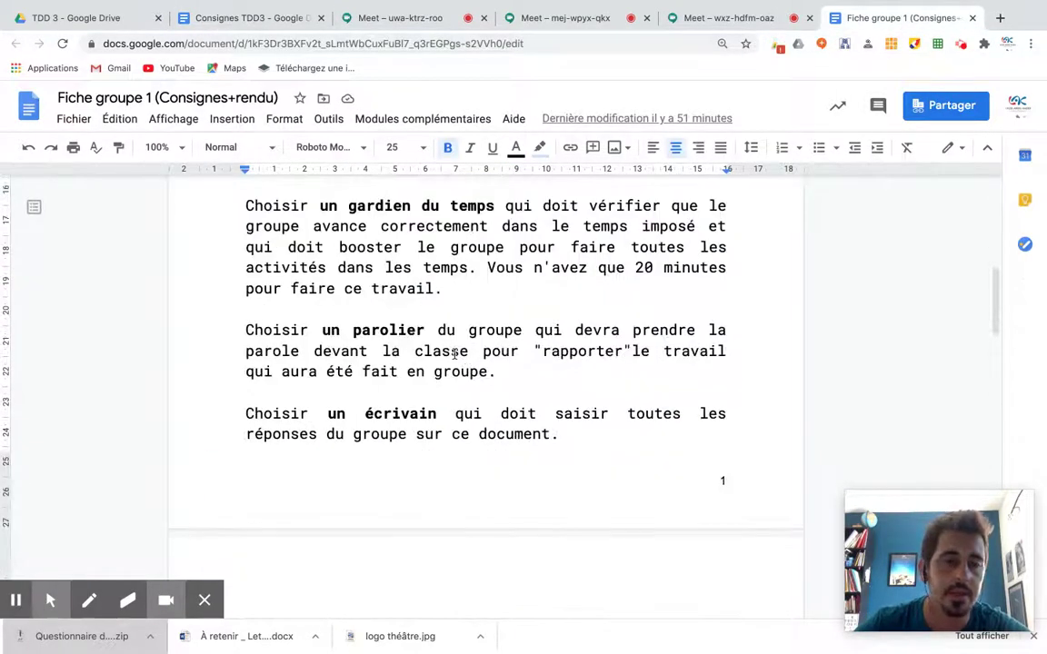
pyautogui.scroll(-10, 454, 355)
pyautogui.scroll(1, 436, 317)
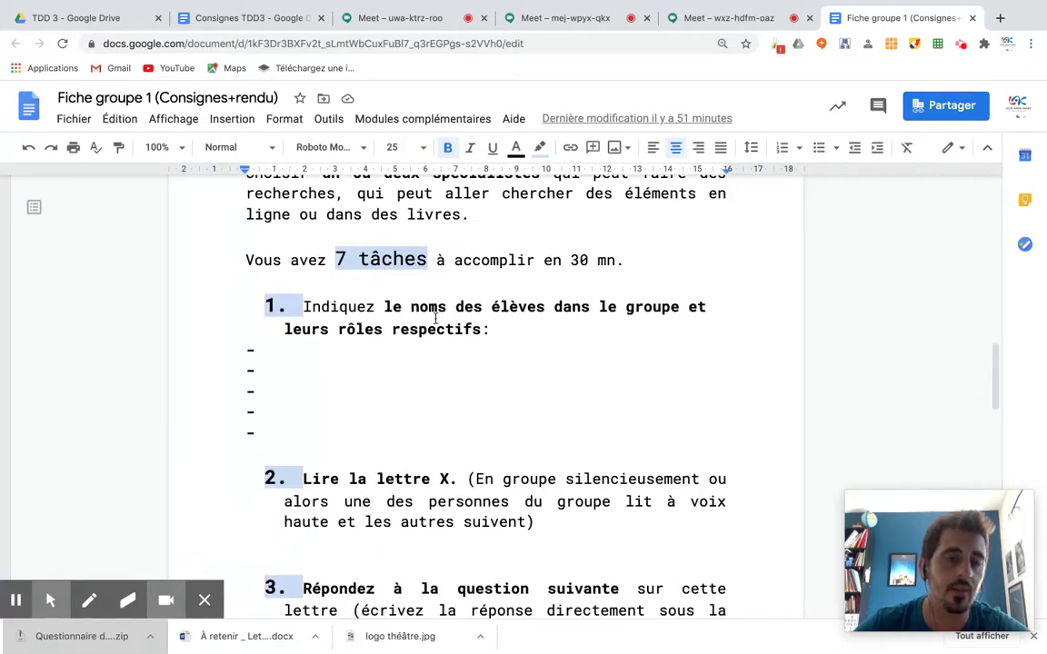
pyautogui.scroll(5, 434, 319)
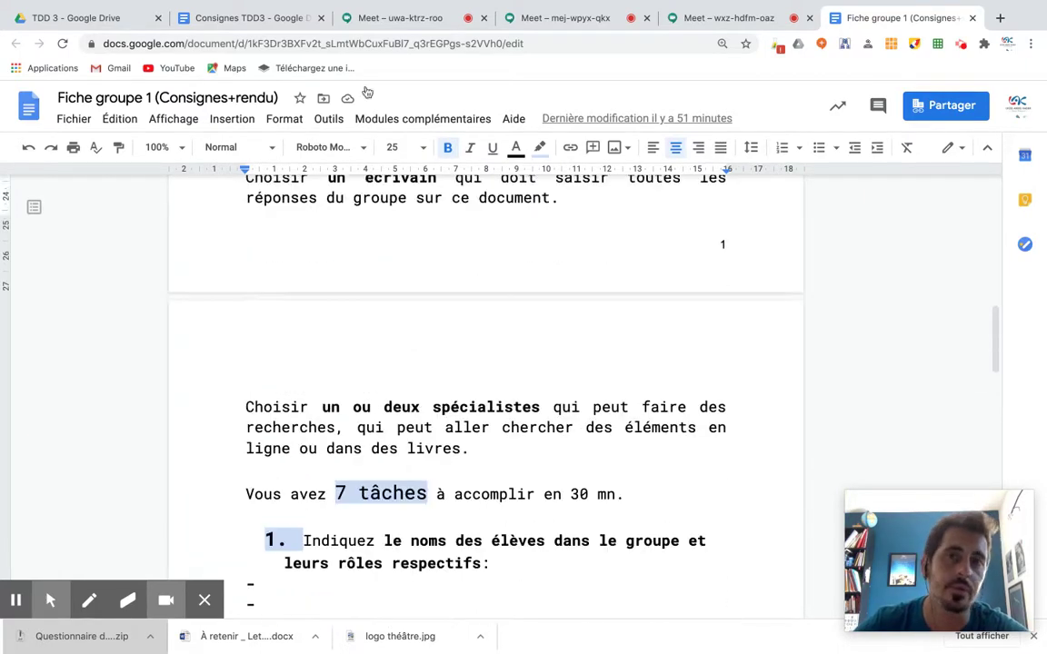
# Restore the sound and microphone in the Groupe 1 meeting and open its chat
pyautogui.click(707, 22)
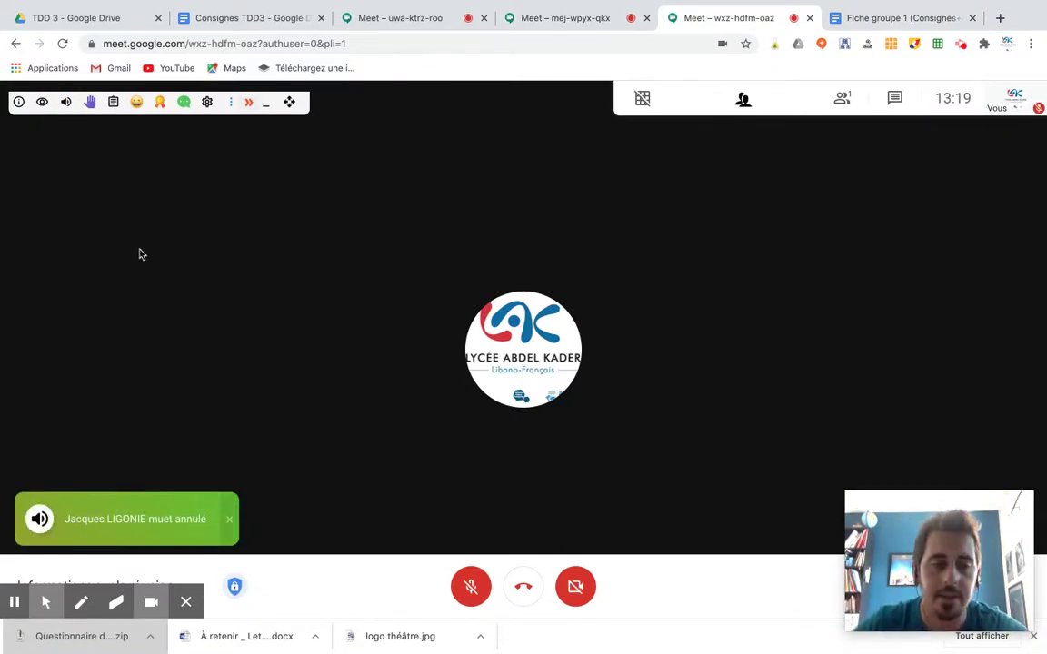
pyautogui.click(467, 586)
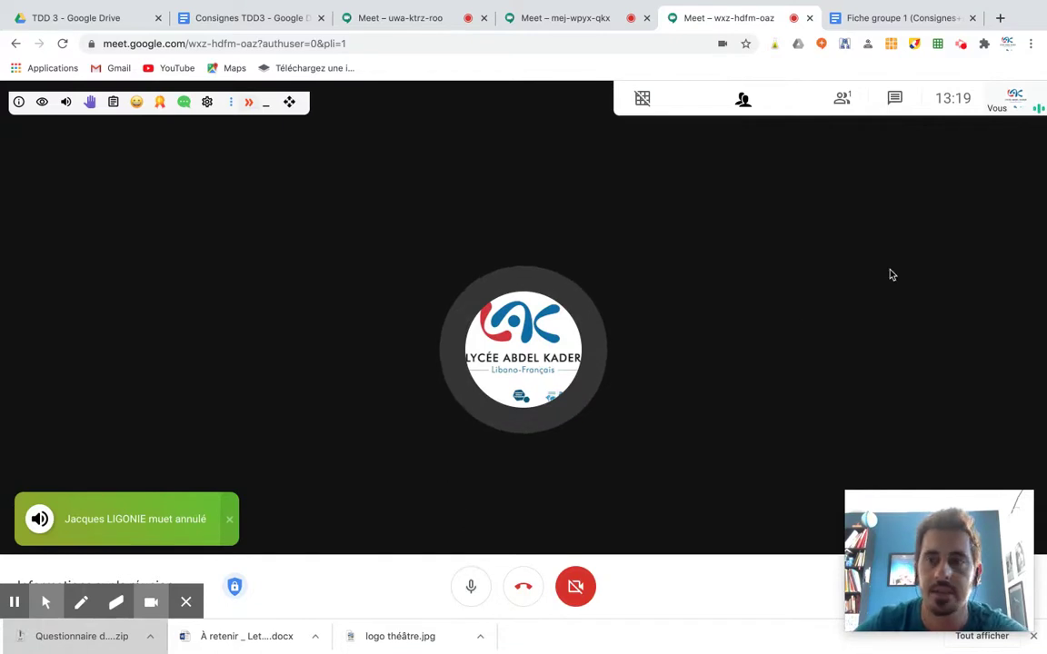
pyautogui.click(888, 97)
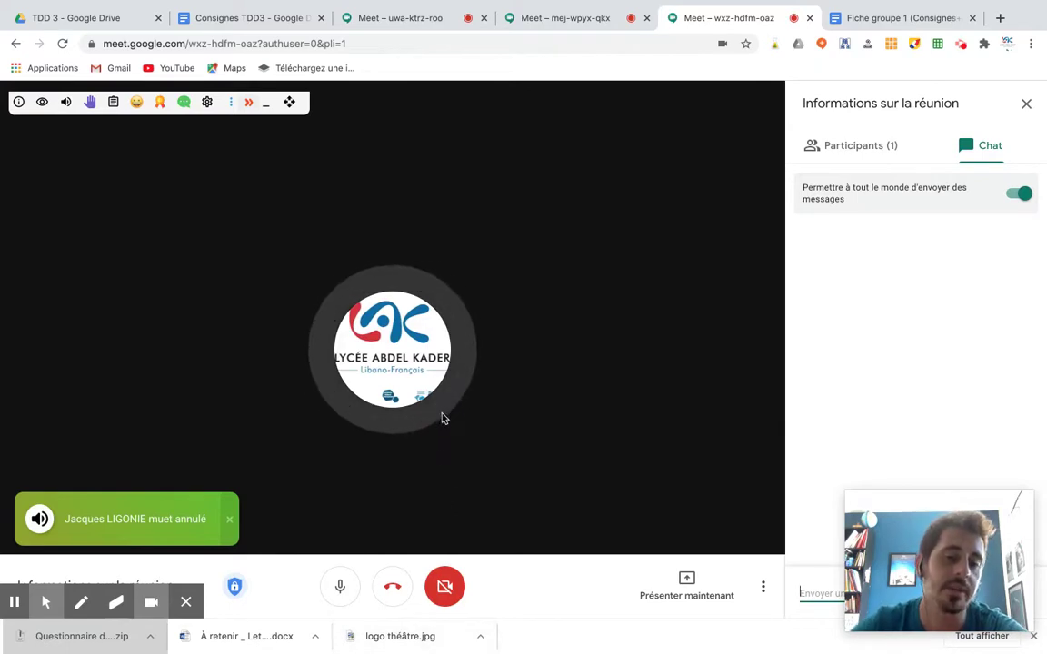
# Turn off the microphone and sound in the Groupe 1 meeting and restore the Groupe 2 meeting's sound
pyautogui.click(337, 586)
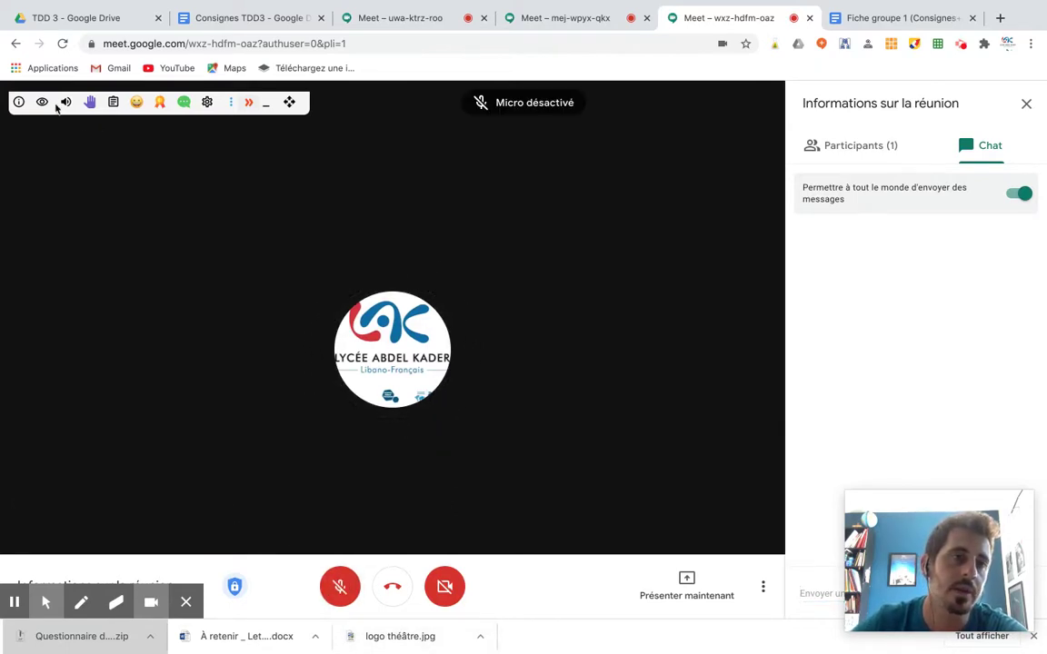
pyautogui.click(65, 104)
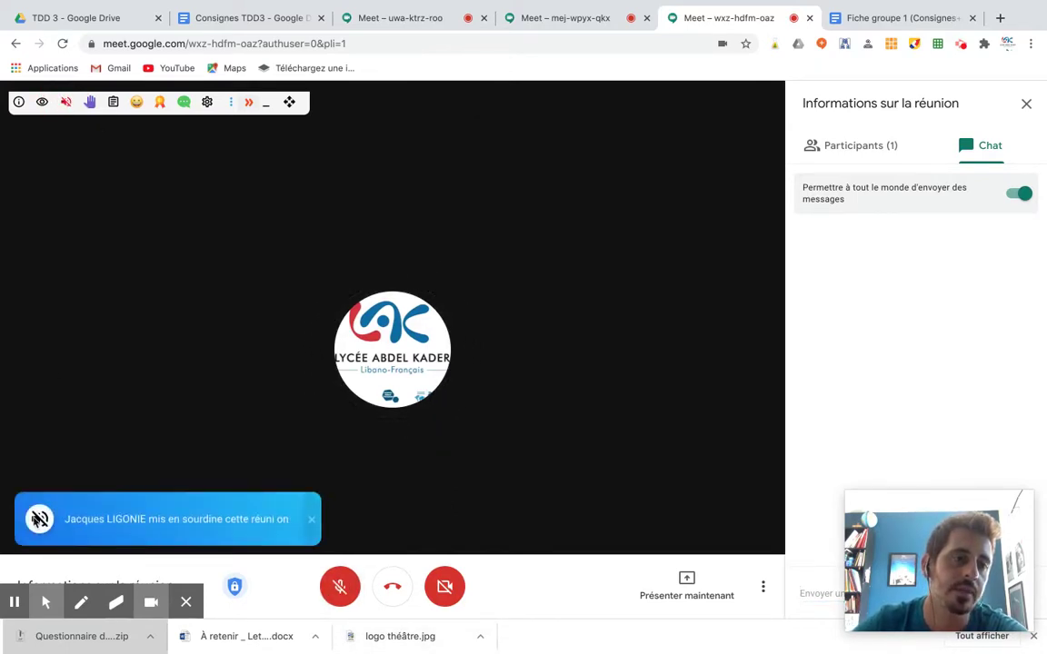
pyautogui.click(565, 26)
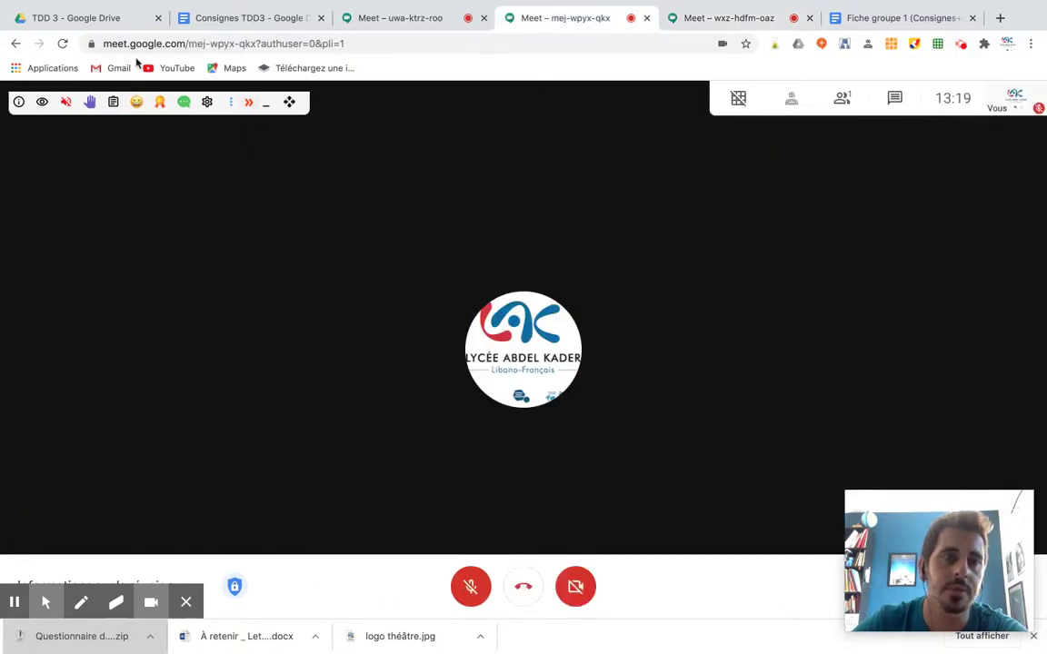
pyautogui.click(66, 105)
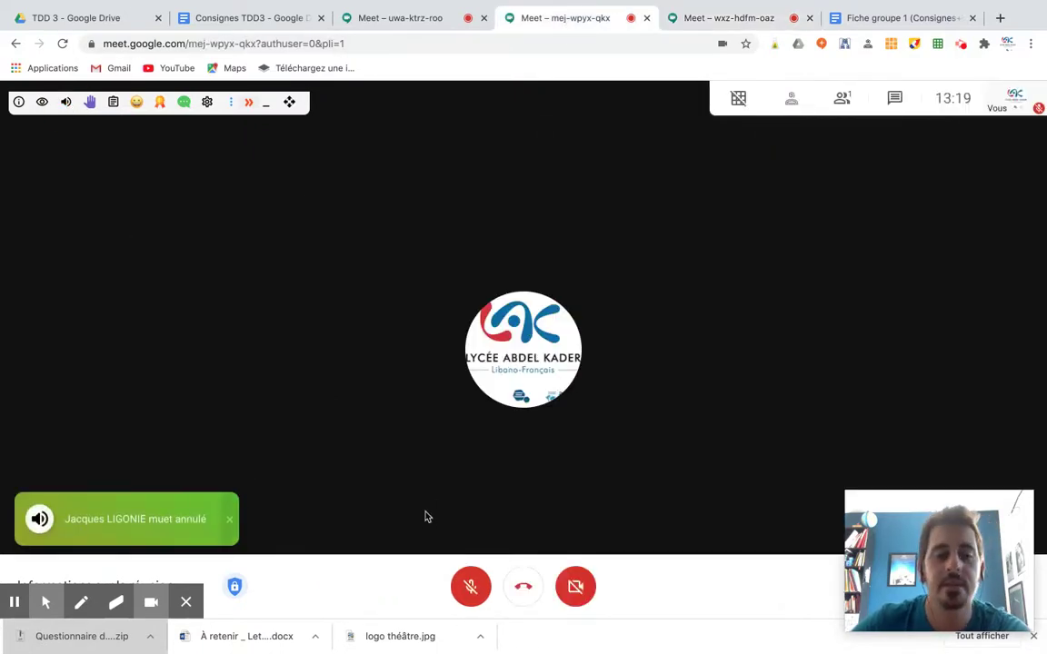
# Turn on the microphone in the Groupe 2 meeting and switch the camera on briefly before turning it off again
pyautogui.click(470, 586)
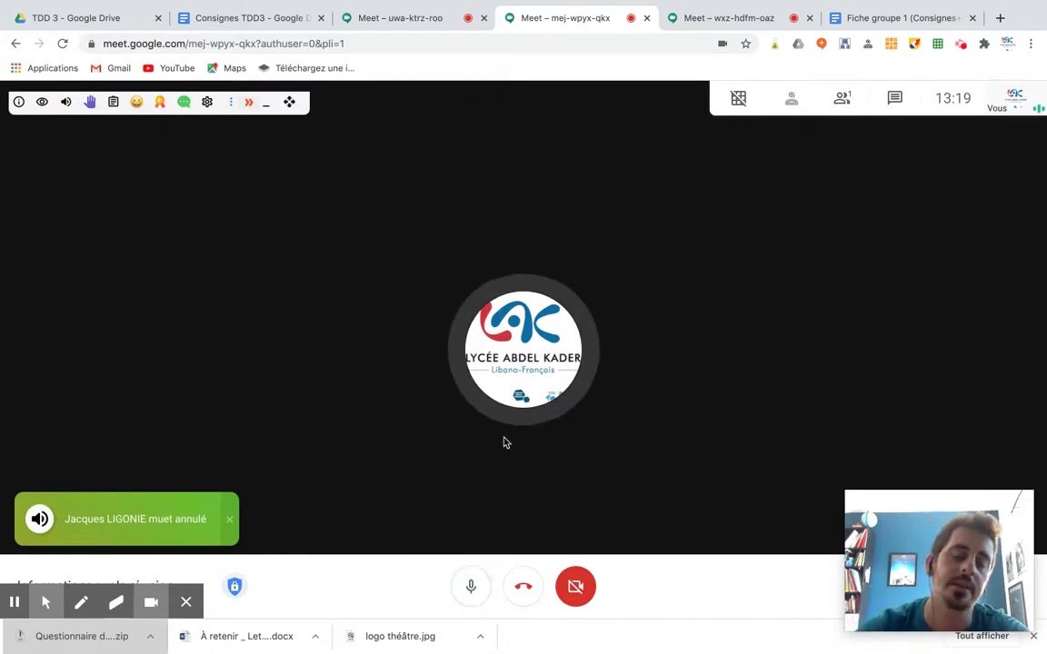
pyautogui.click(575, 584)
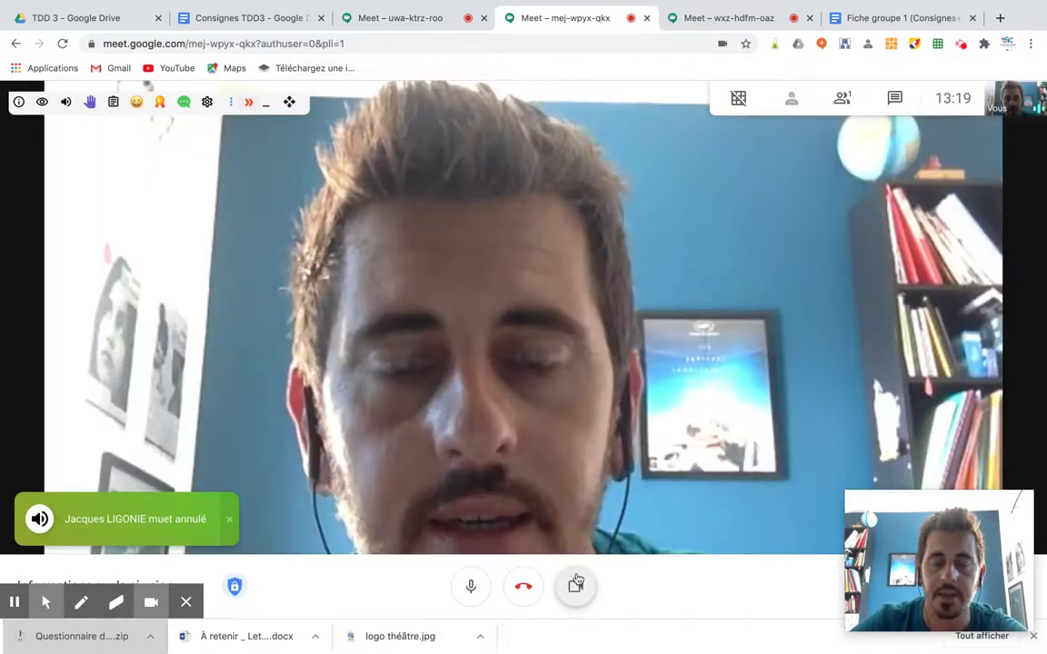
pyautogui.click(575, 585)
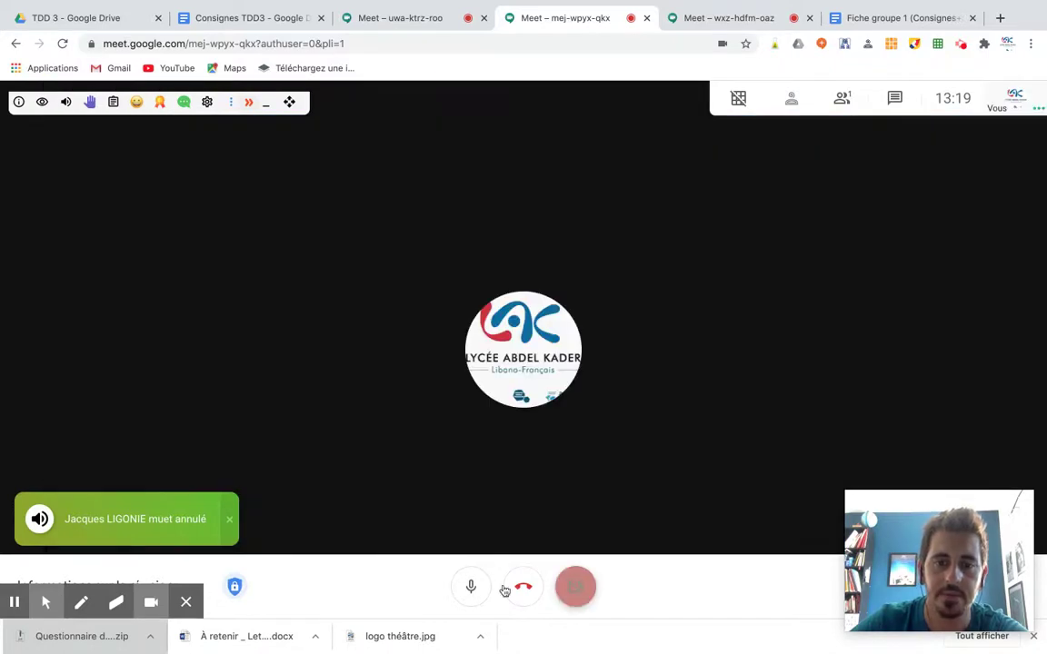
# Turn off the microphone and sound in the Groupe 2 meeting and restore the Groupe 1 meeting's sound
pyautogui.click(470, 586)
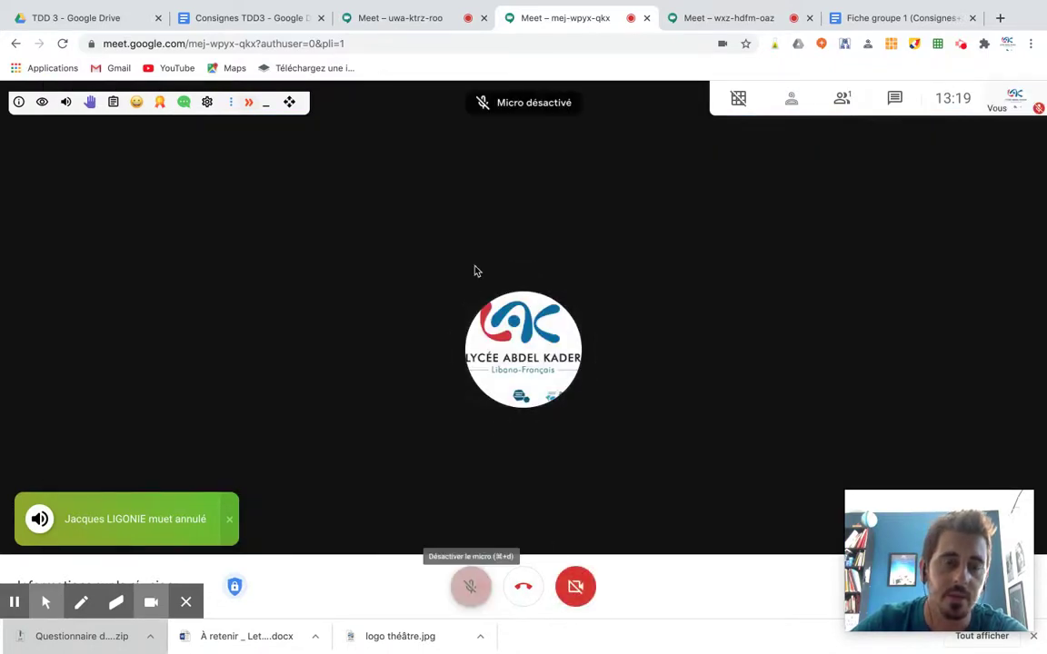
pyautogui.click(65, 102)
pyautogui.click(391, 18)
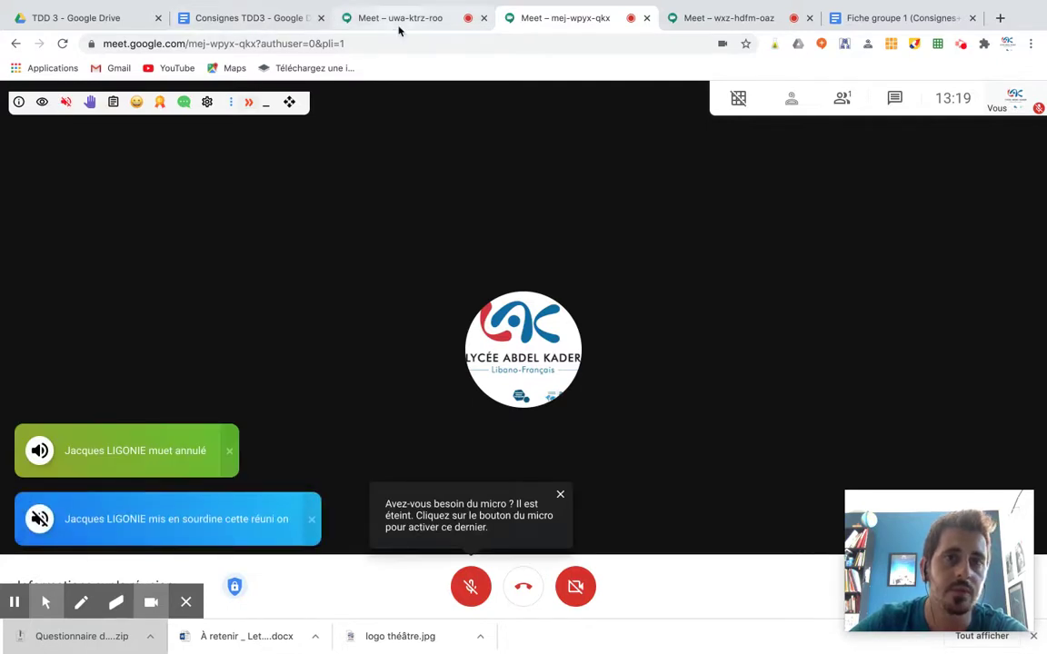
pyautogui.click(64, 103)
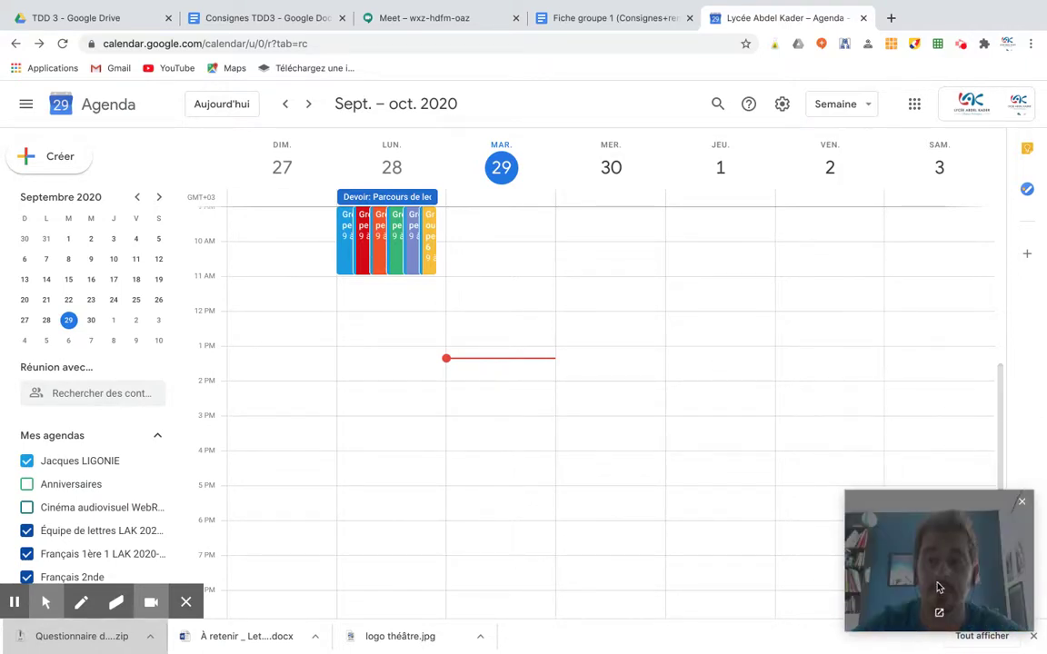
pyautogui.click(962, 43)
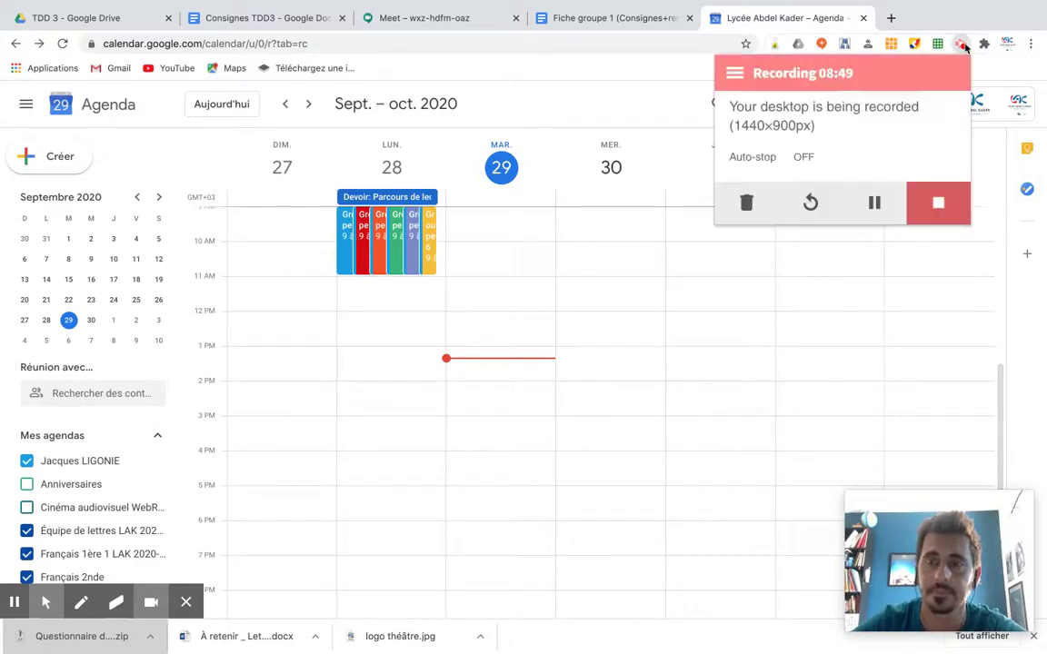